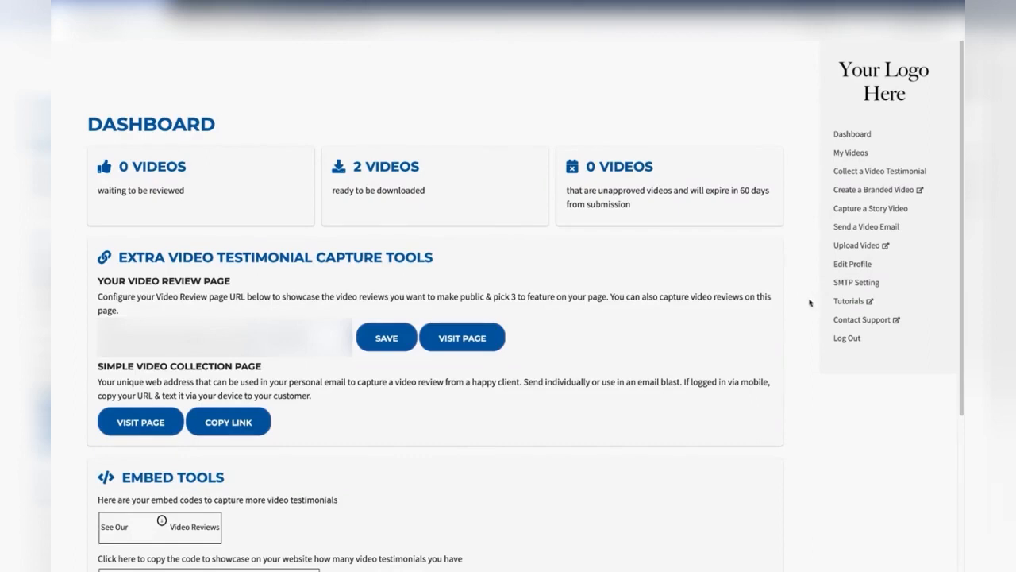
Open the SMTP Setting page, review its fields and read the Gmail SMTP settings help
left_click(855, 287)
scroll(594, 197, "down", 1)
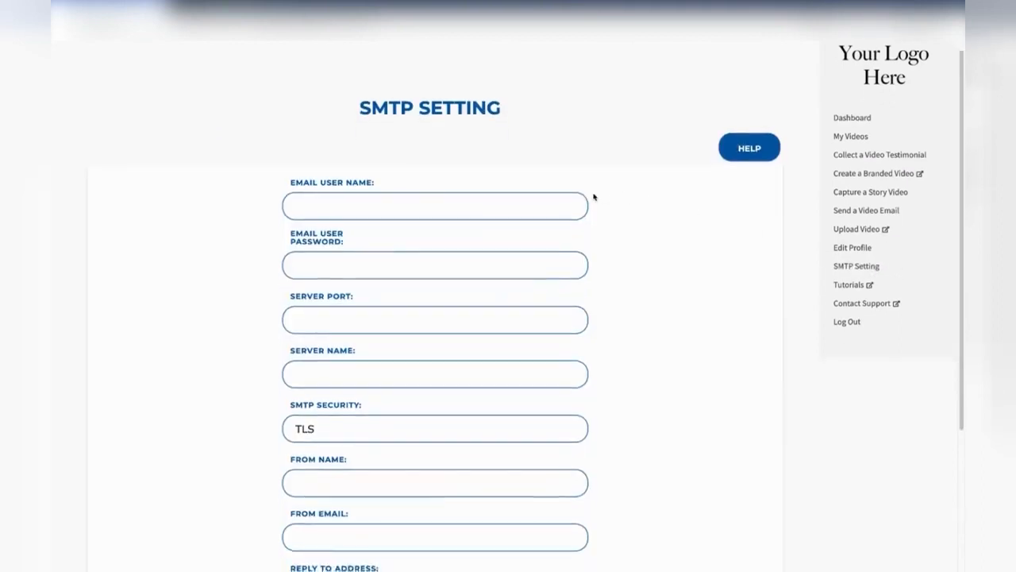
scroll(594, 197, "down", 2)
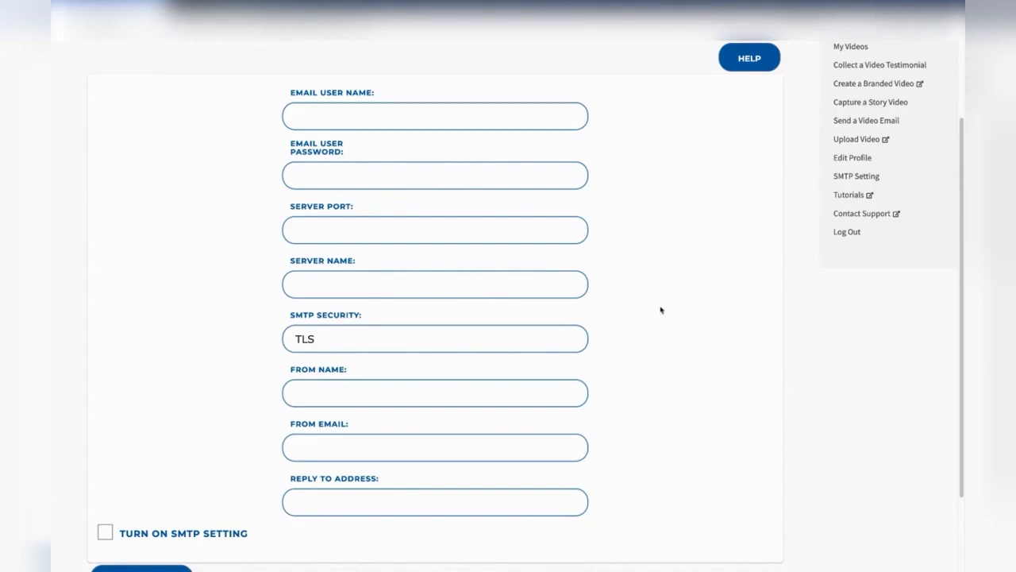
scroll(678, 290, "up", 2)
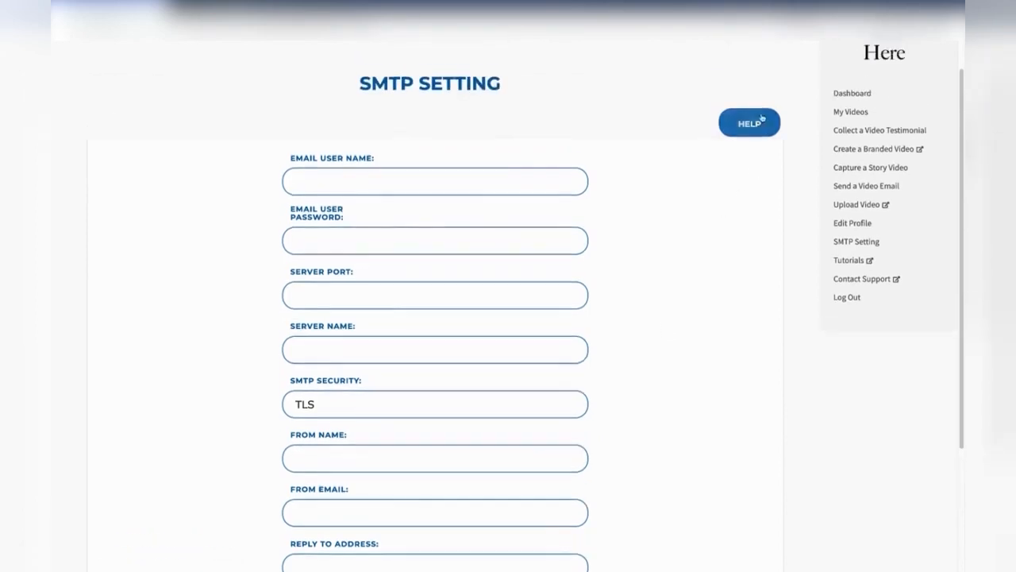
left_click(749, 124)
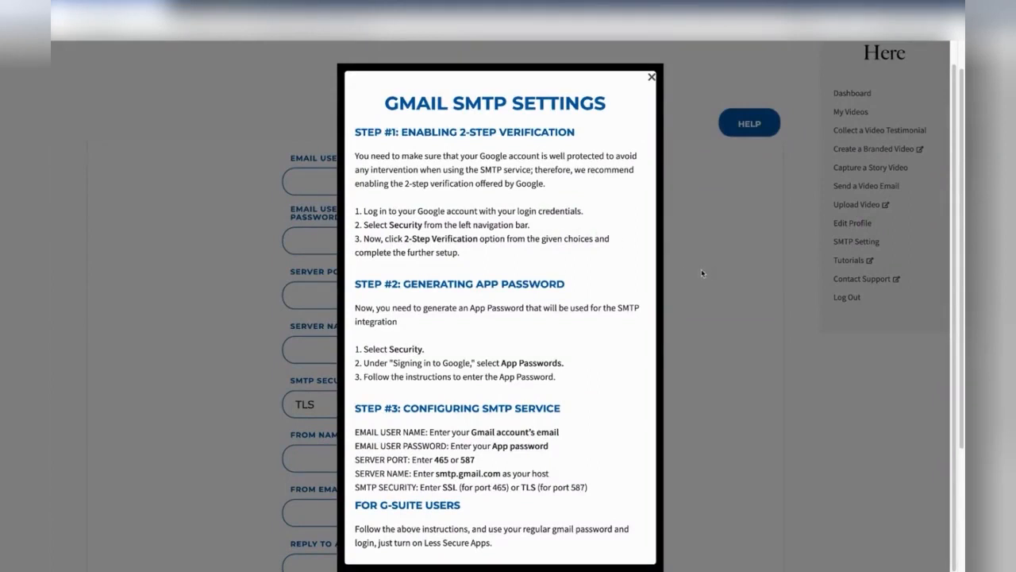
left_click(650, 77)
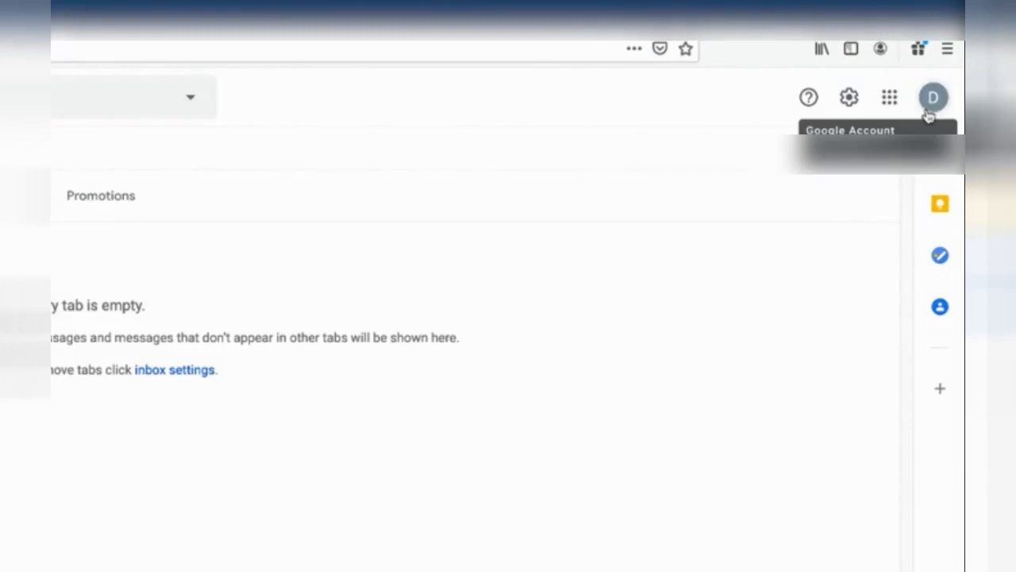
Switch to Gmail, go to the Google Account's security settings and open 2-Step Verification
left_click(927, 113)
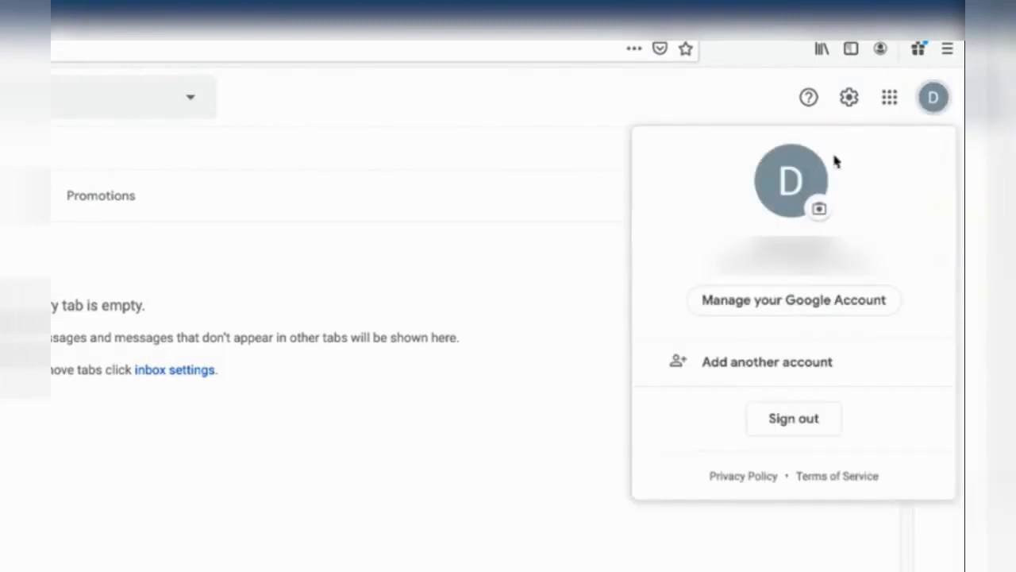
left_click(796, 311)
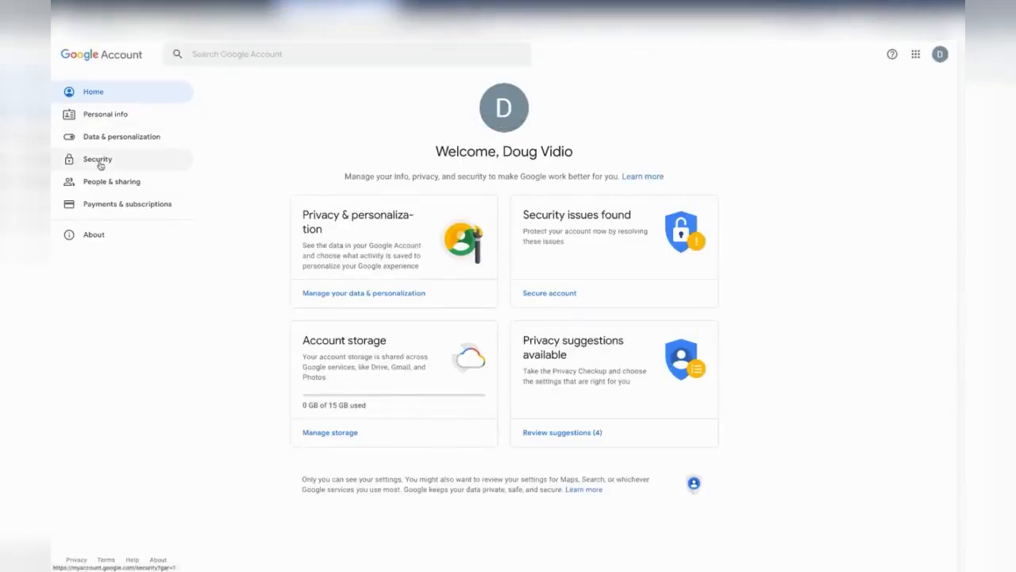
left_click(101, 164)
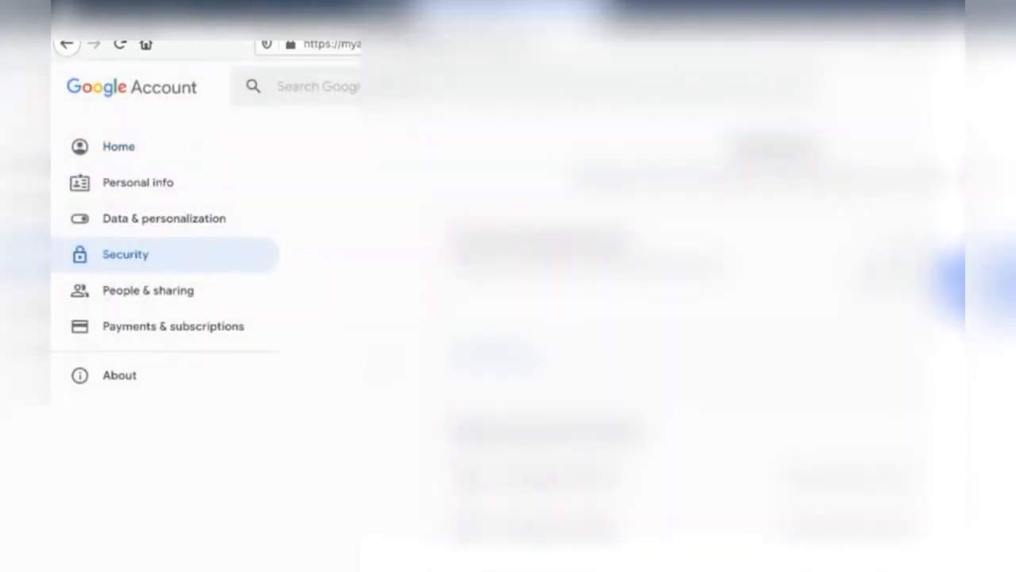
scroll(508, 317, "down", 4)
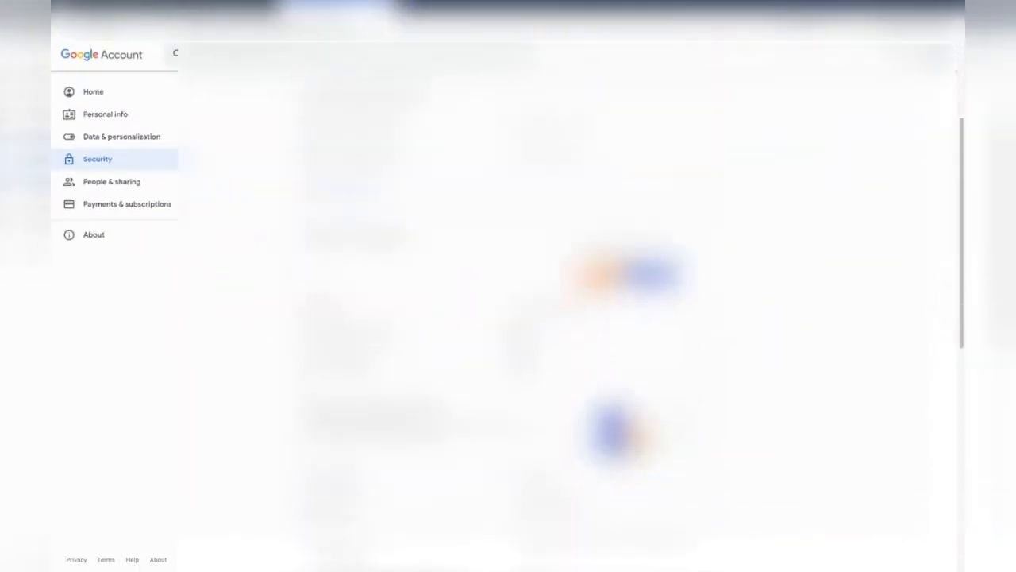
scroll(329, 188, "down", 2)
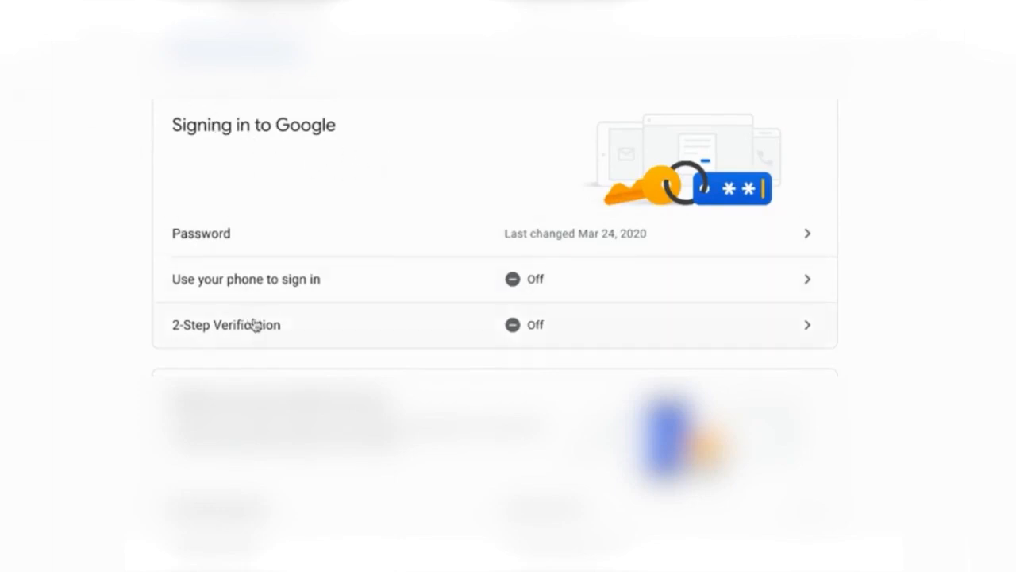
left_click(439, 337)
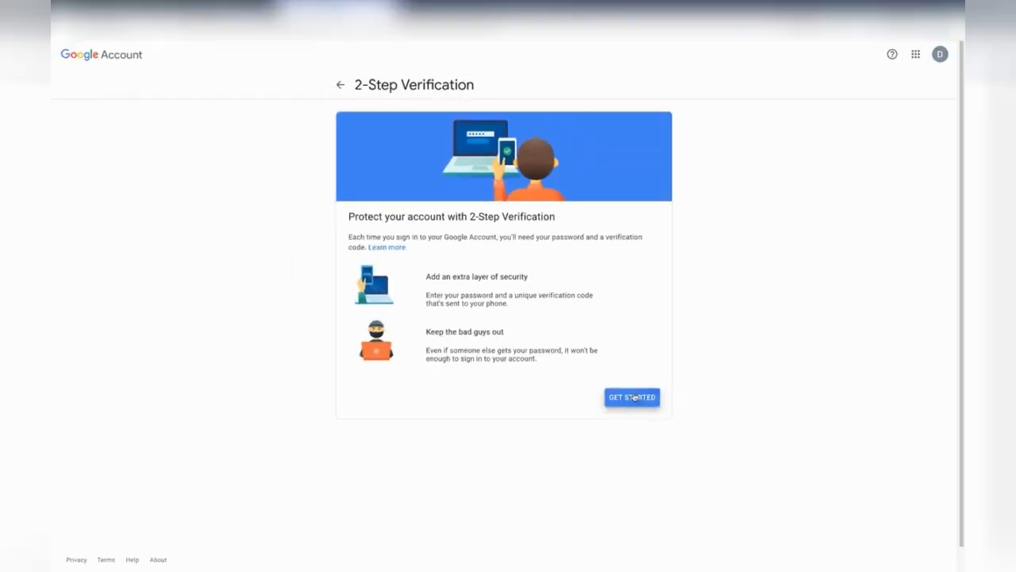
Start the 2-Step Verification setup and verify identity with the account password, declining to save the login in the browser
left_click(633, 397)
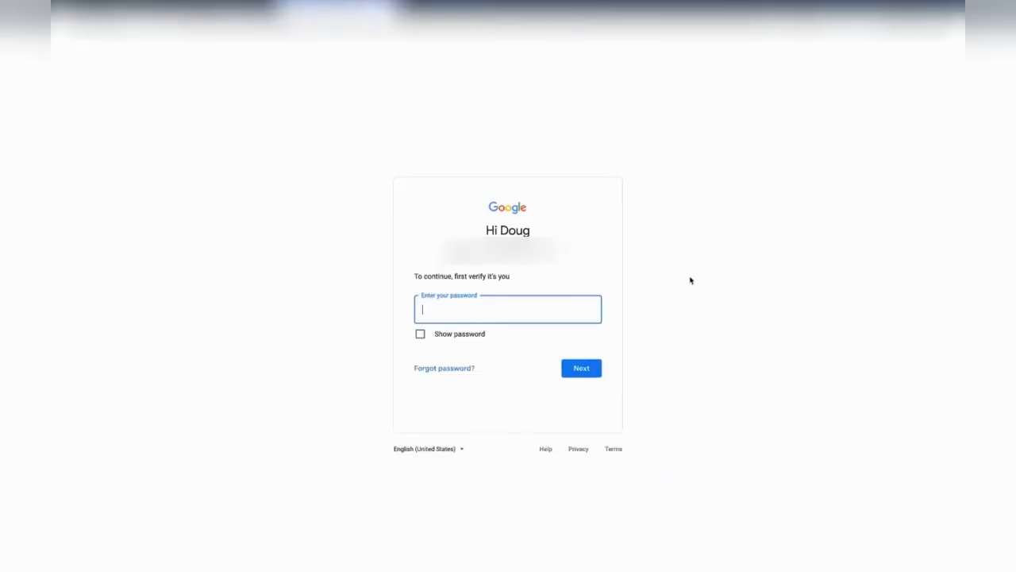
type("••••••••••")
left_click(580, 370)
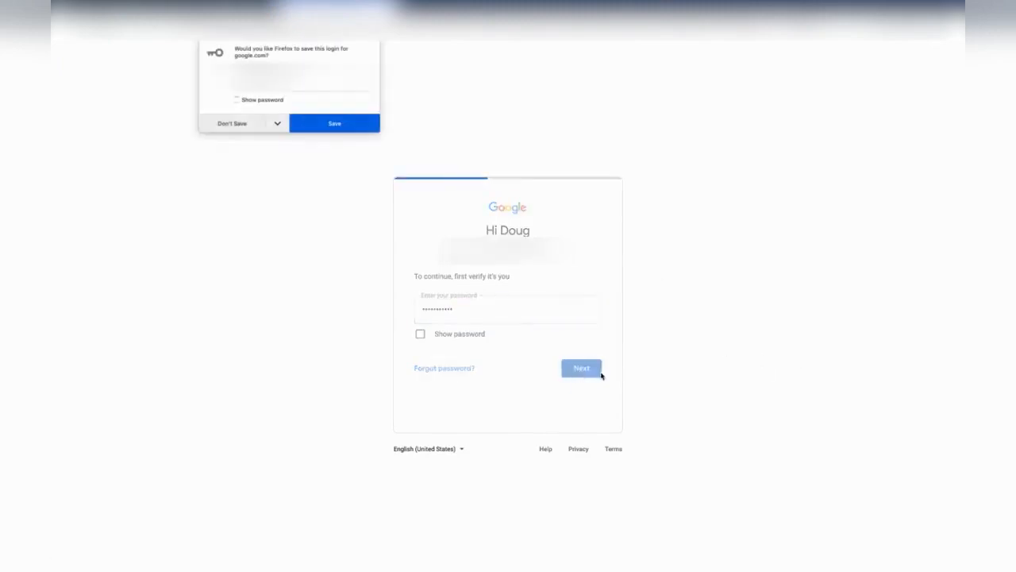
left_click(229, 124)
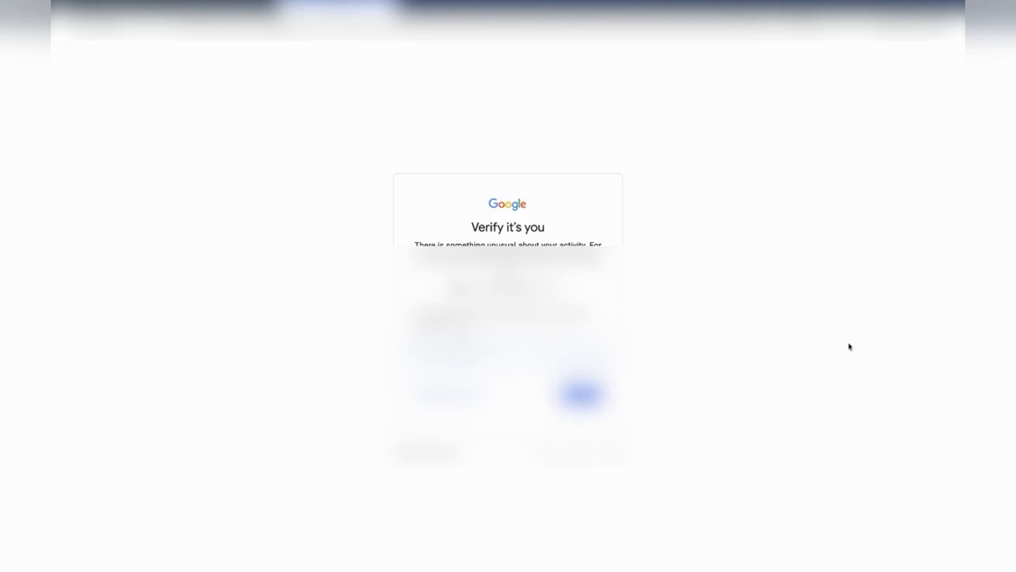
left_click(582, 395)
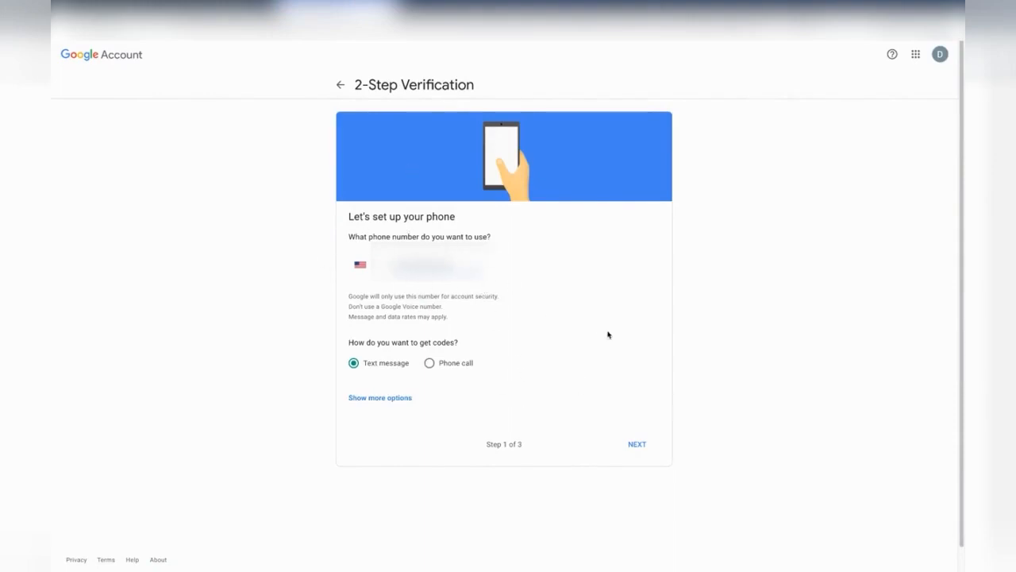
Confirm the phone number with codes sent by text message and turn on 2-Step Verification
left_click(638, 445)
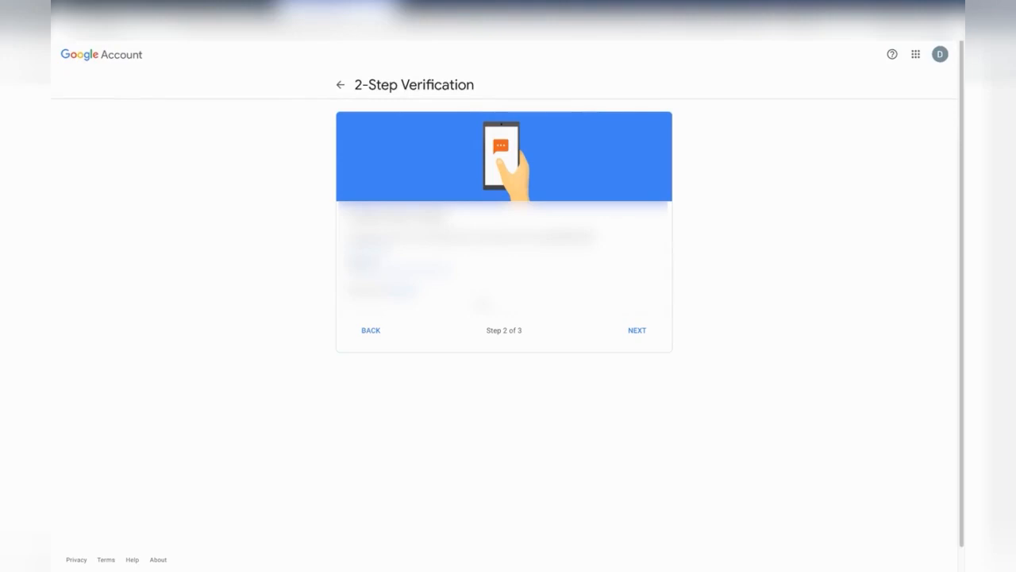
left_click(647, 337)
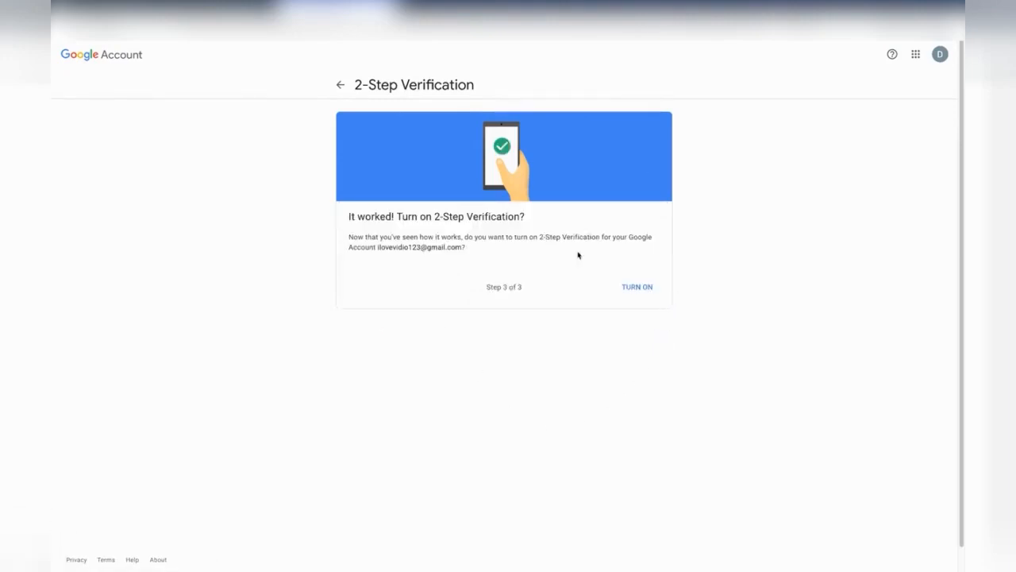
left_click(647, 292)
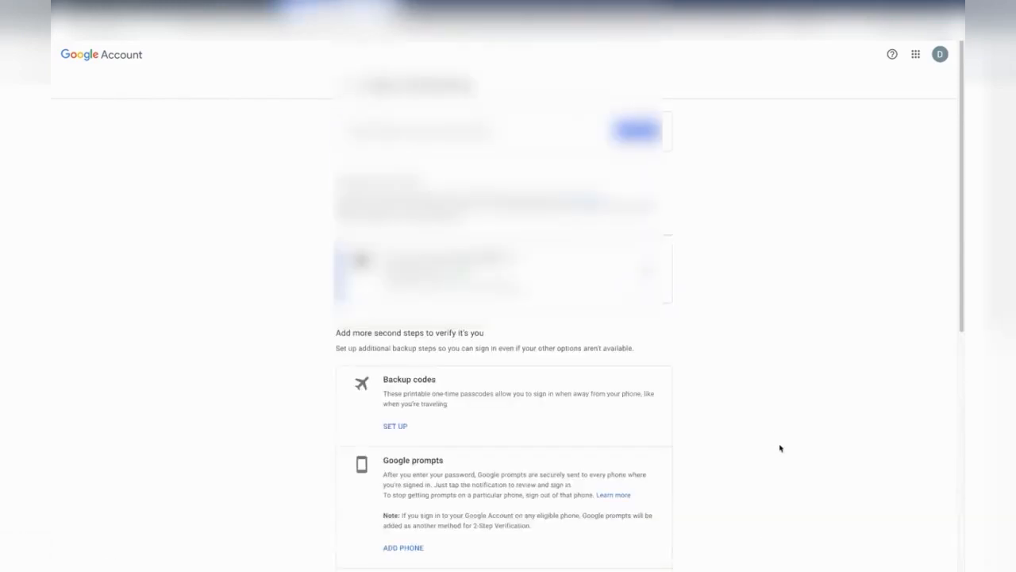
Look over the additional second-step options, return to the account's security settings and open App passwords
scroll(746, 353, "down", 1)
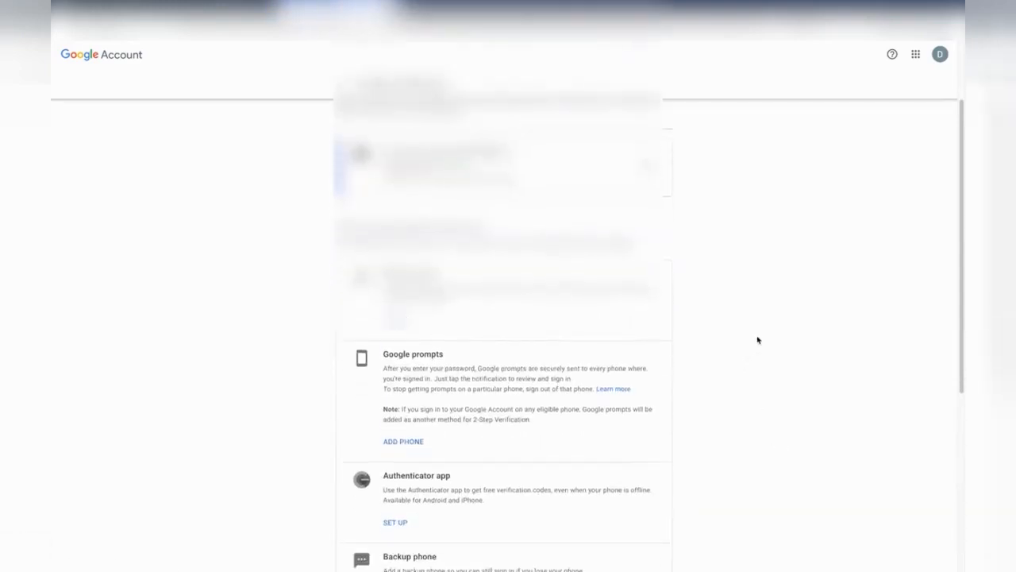
scroll(760, 365, "down", 2)
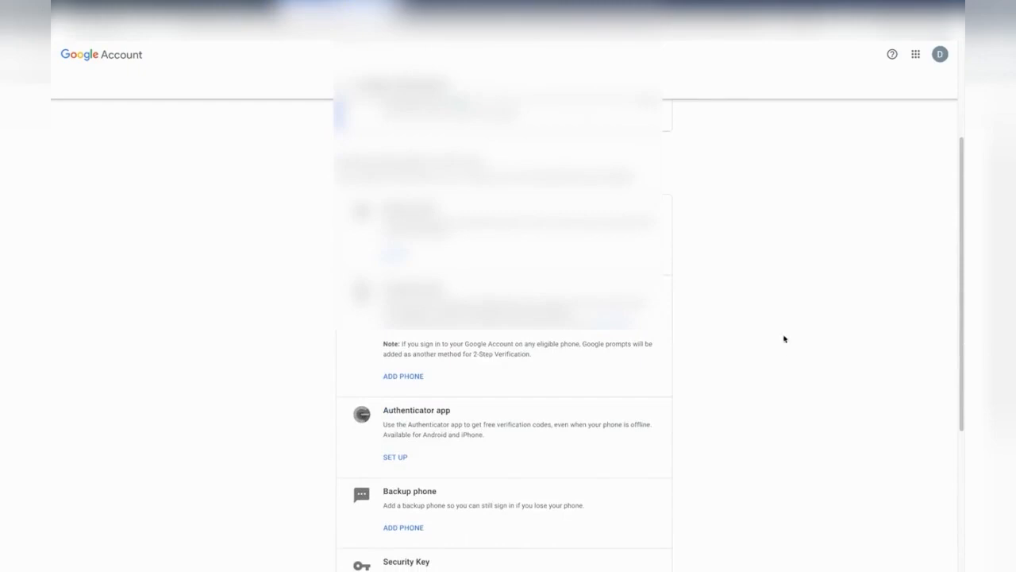
scroll(724, 314, "down", 5)
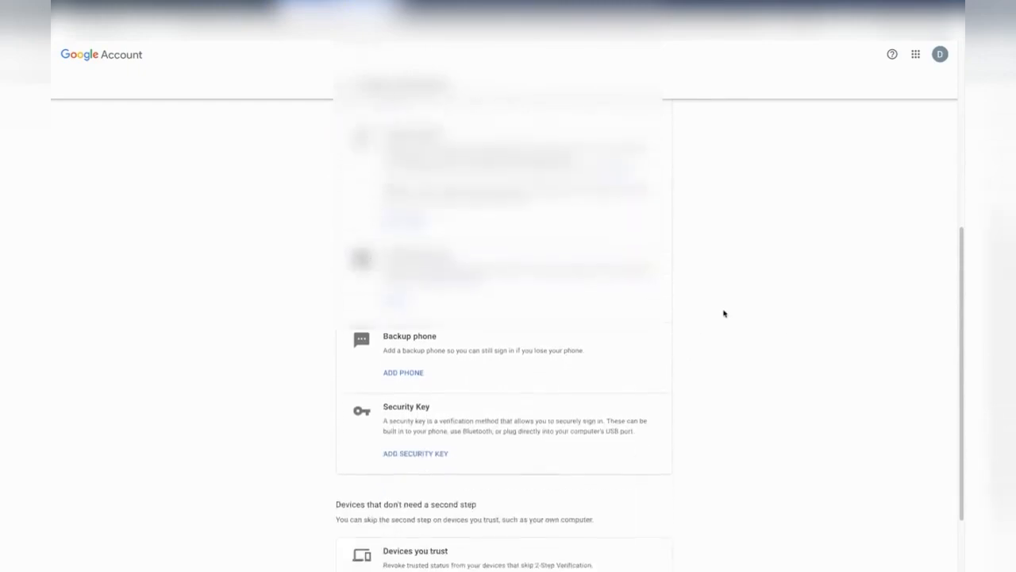
scroll(724, 314, "up", 8)
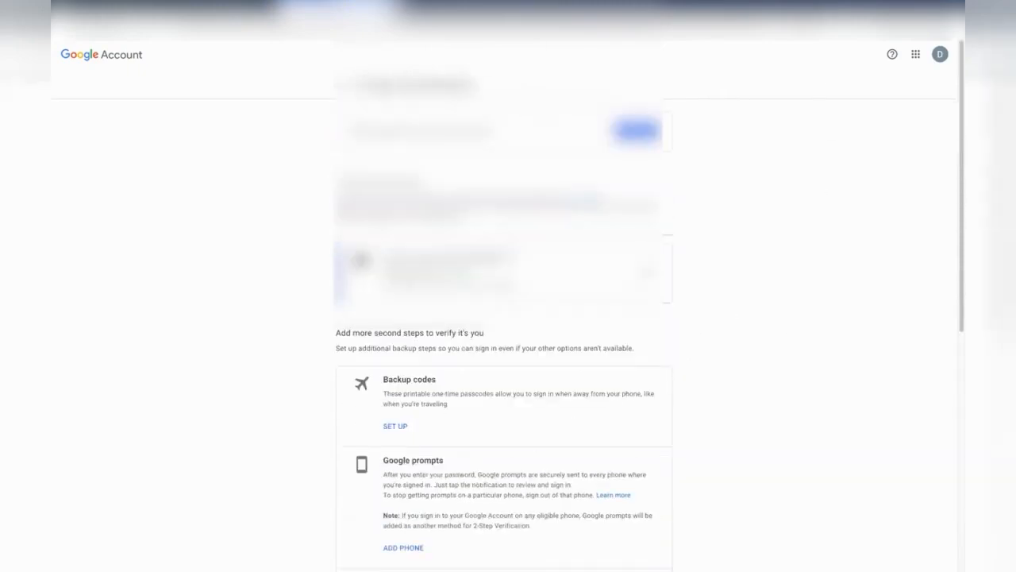
left_click(342, 86)
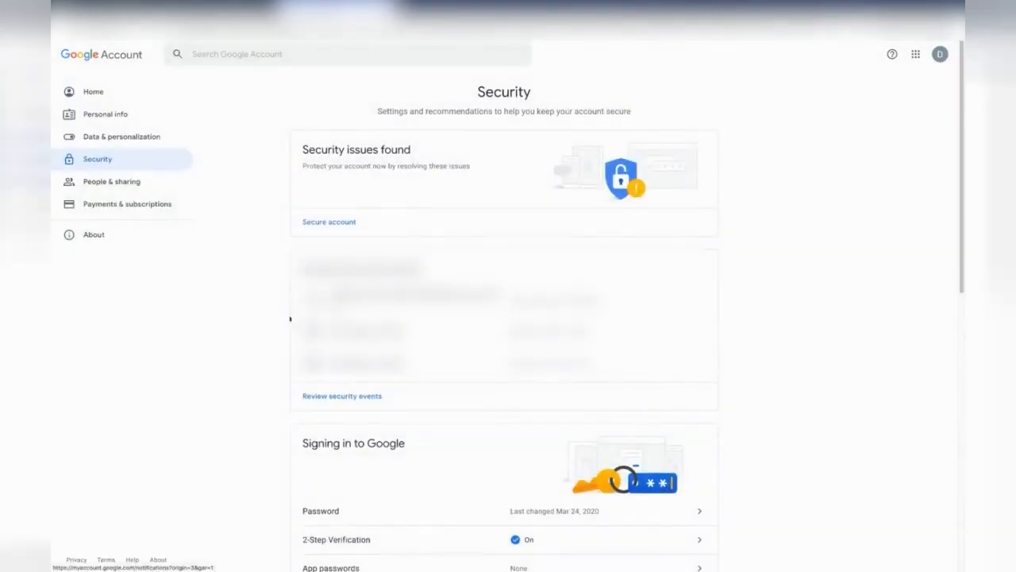
scroll(284, 323, "down", 1)
scroll(284, 322, "down", 4)
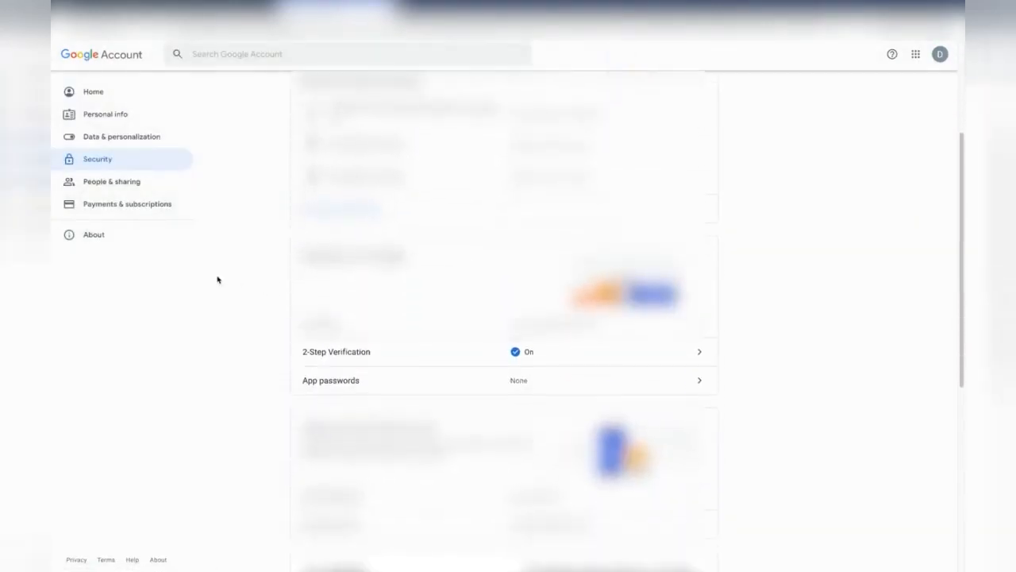
scroll(213, 309, "down", 1)
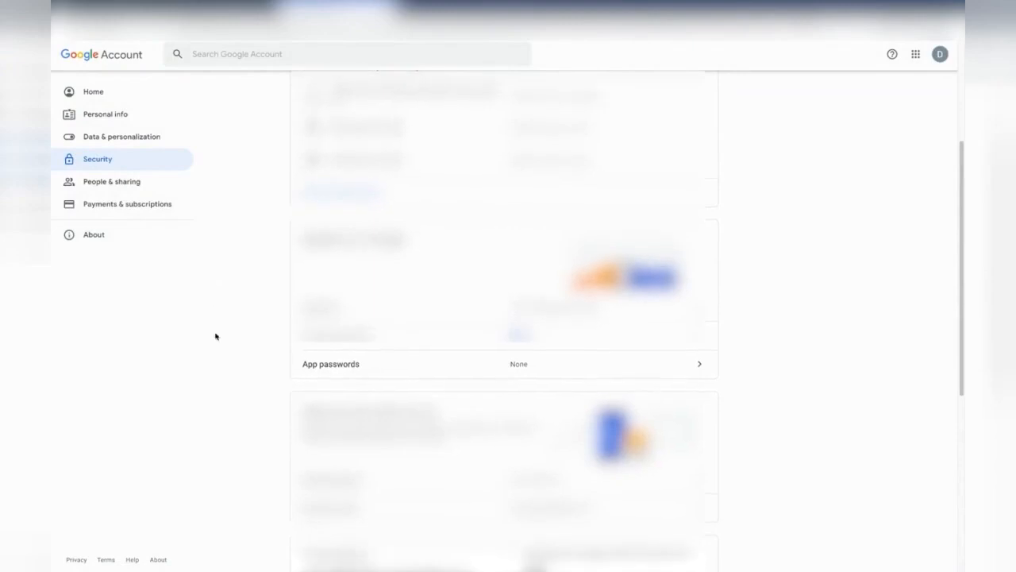
left_click(363, 371)
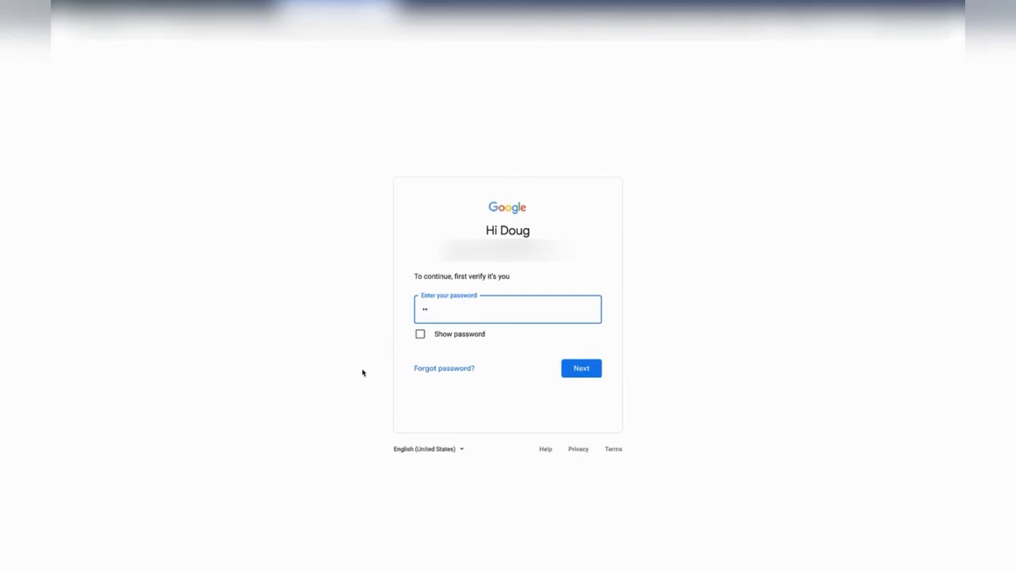
Enter the account password, decline saving the login, and complete the identity check to reach App passwords
type("••••")
key("Return")
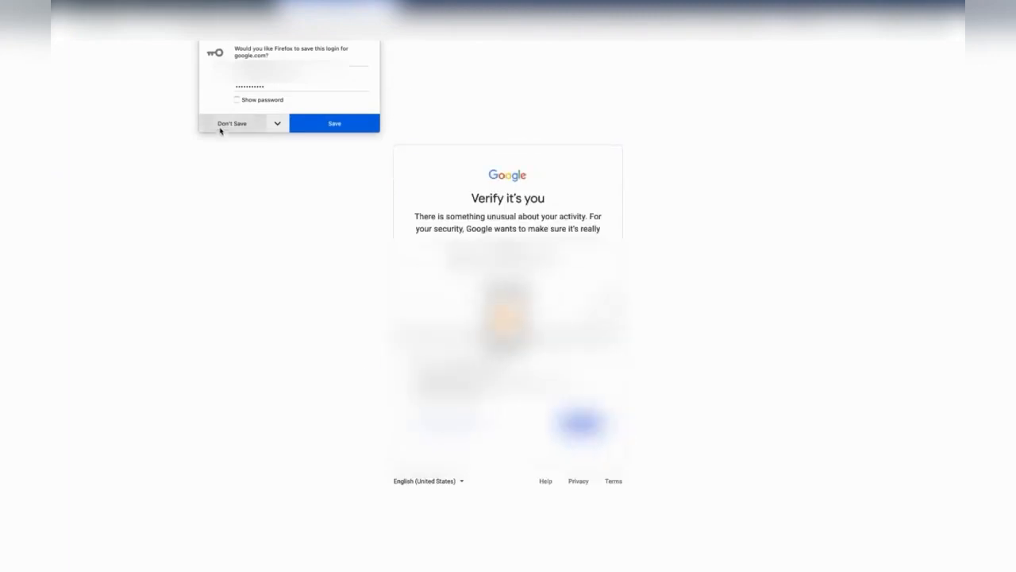
left_click(230, 124)
left_click(581, 423)
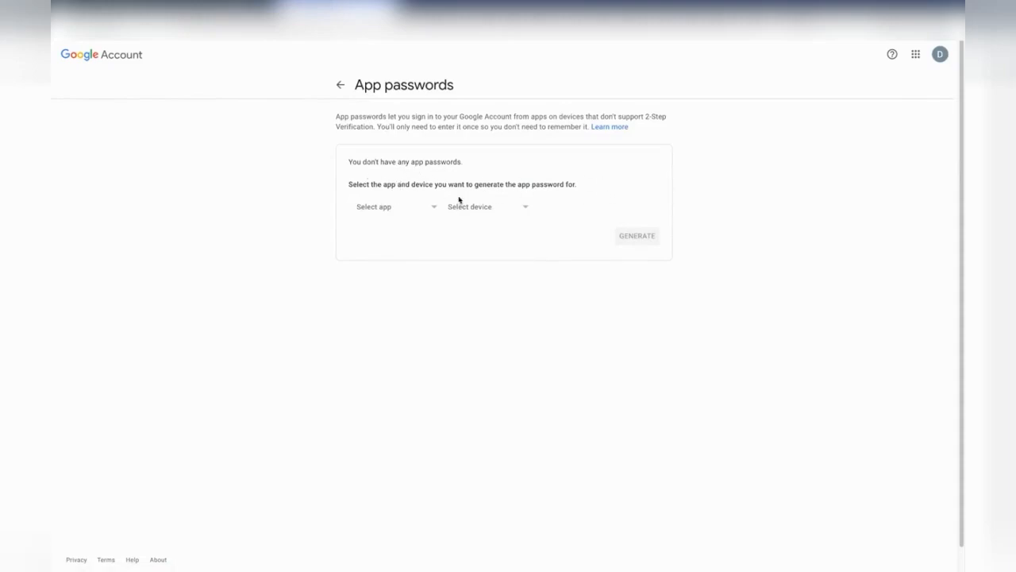
Generate an app password for a custom app named "Video Marketing"
left_click(434, 208)
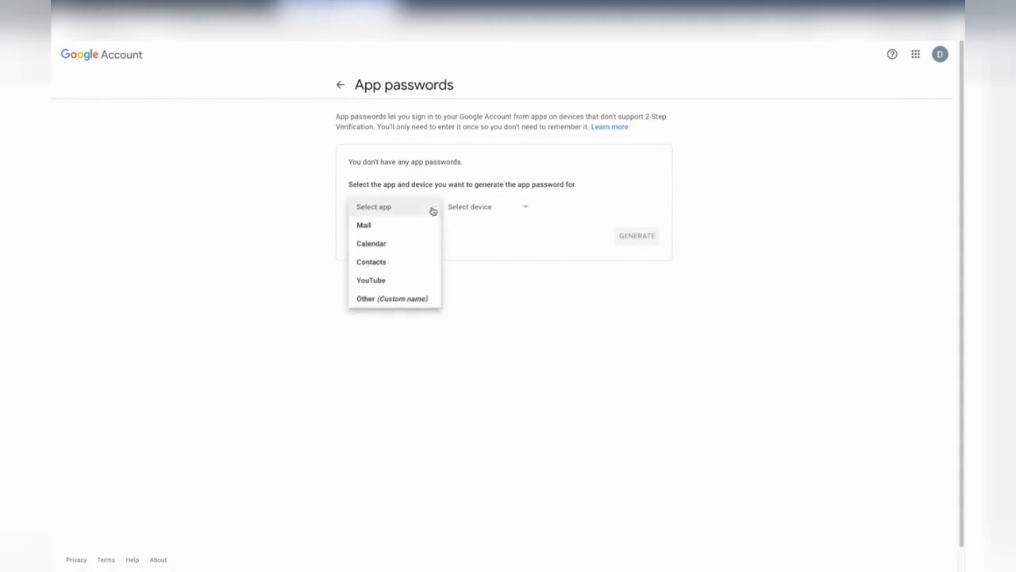
left_click(415, 298)
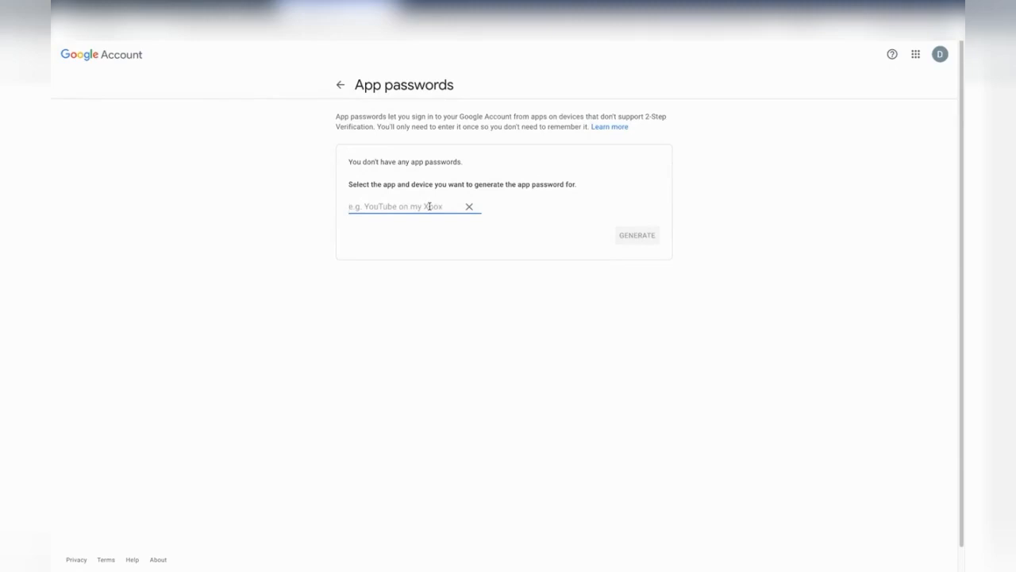
type("Viedo")
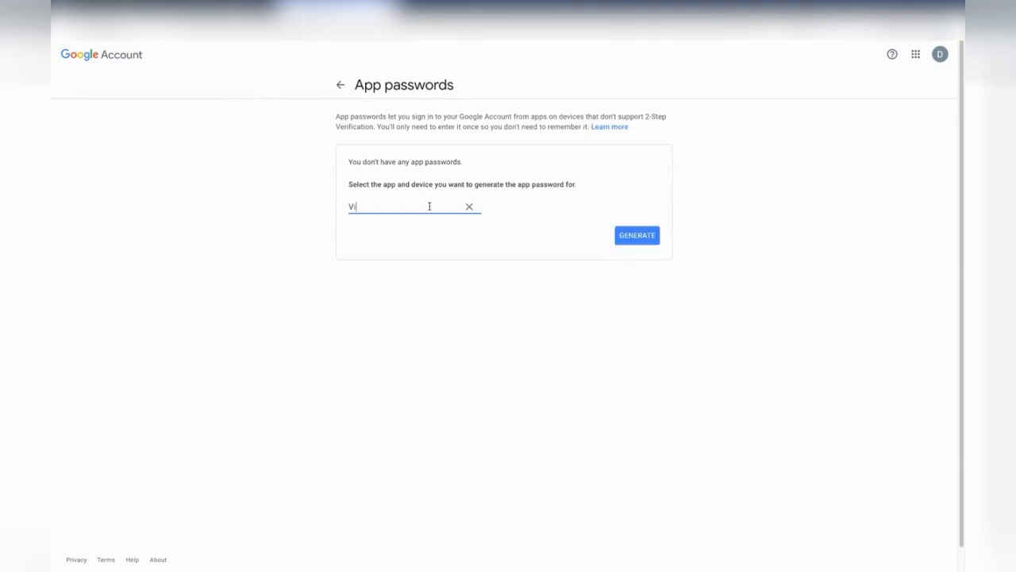
key("BackSpace")
key("BackSpace")
key("BackSpace")
type("deo Marketing")
left_click(633, 240)
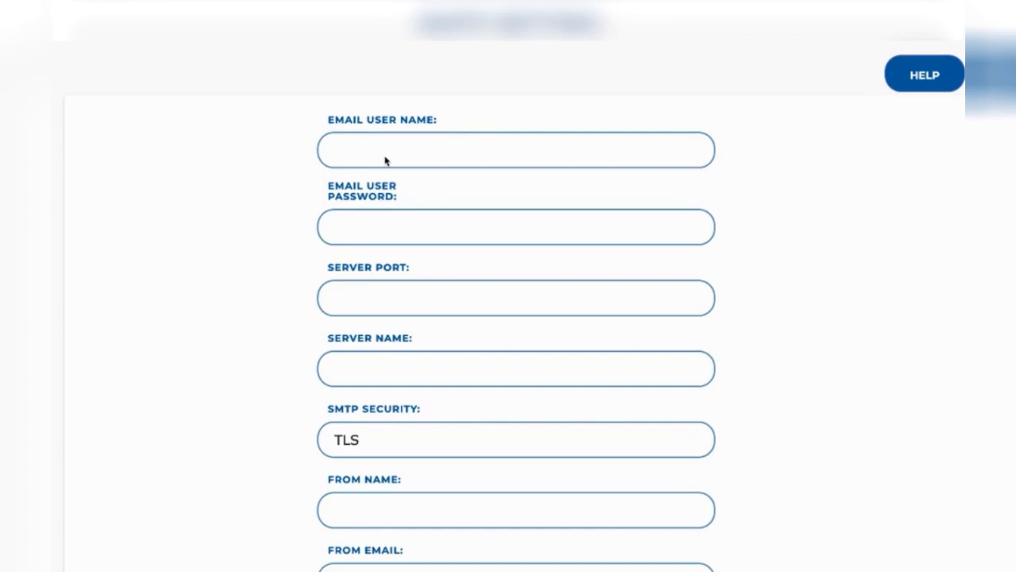
Switch back to the SMTP Setting page, enter the Gmail address as the email user name and activate the password field
left_click(410, 152)
key("ctrl+v")
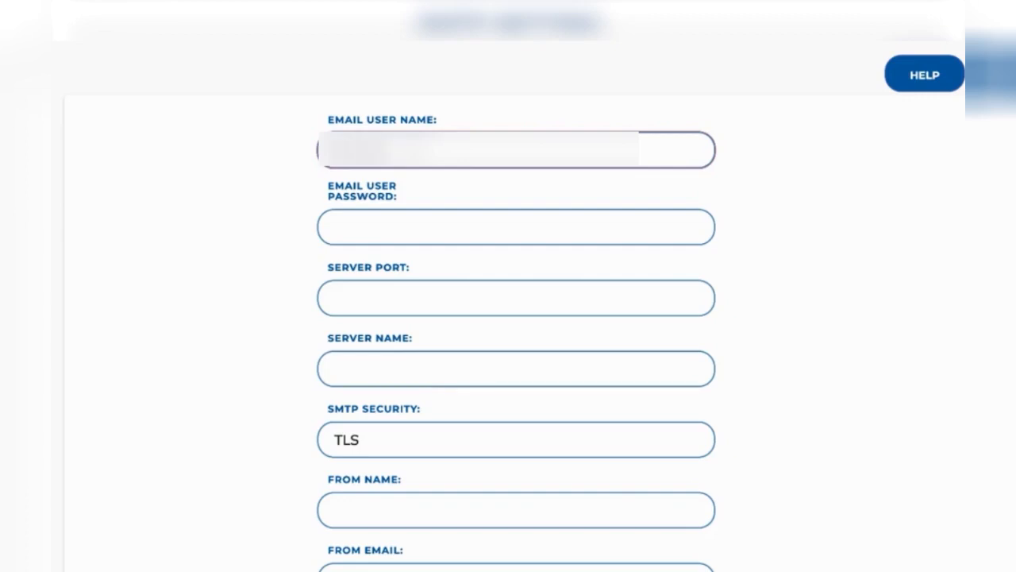
type("xxxxx")
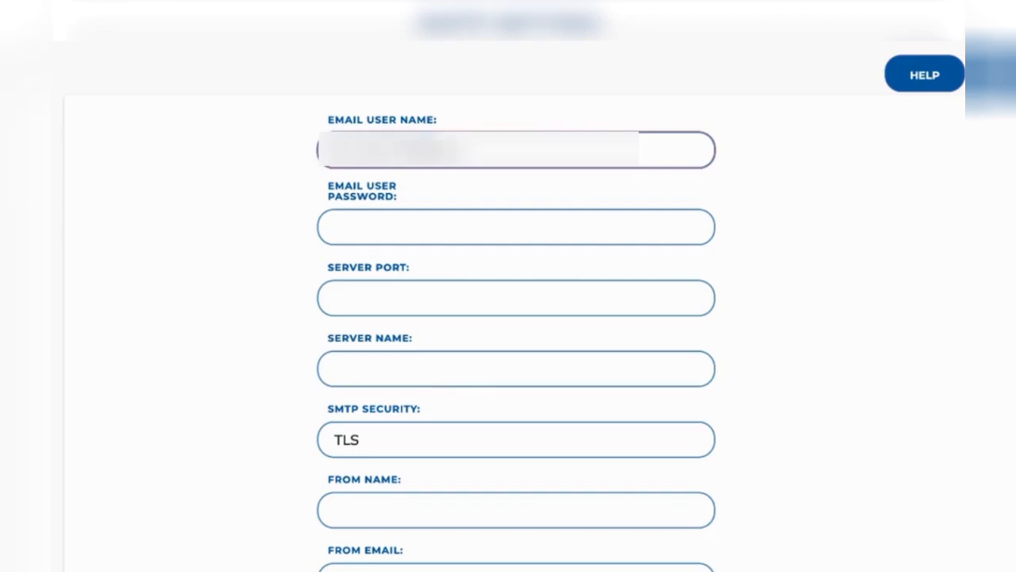
type(".com")
left_click(408, 227)
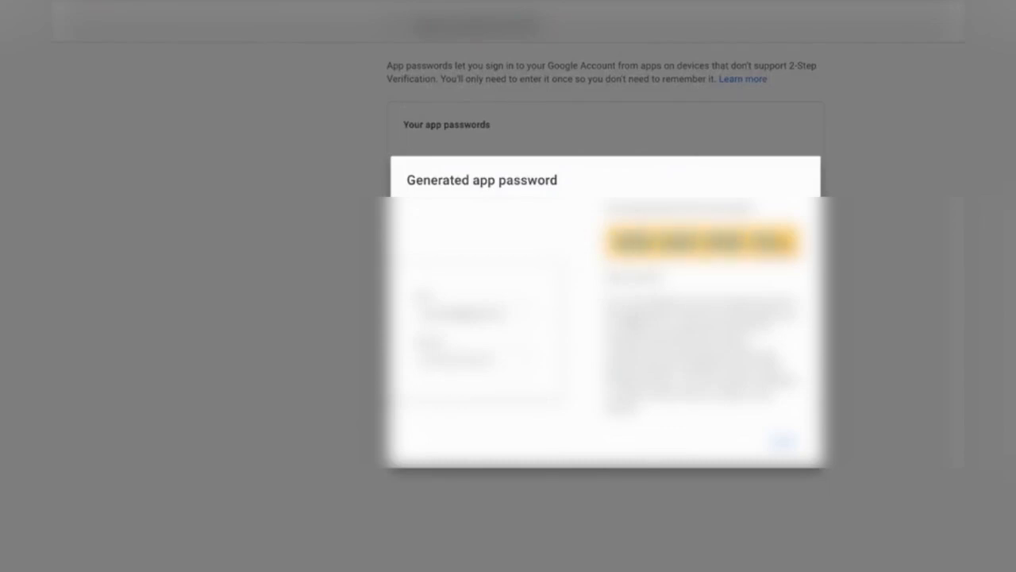
Copy the generated app password and paste it as the email user password on the SMTP Setting page
right_click(783, 237)
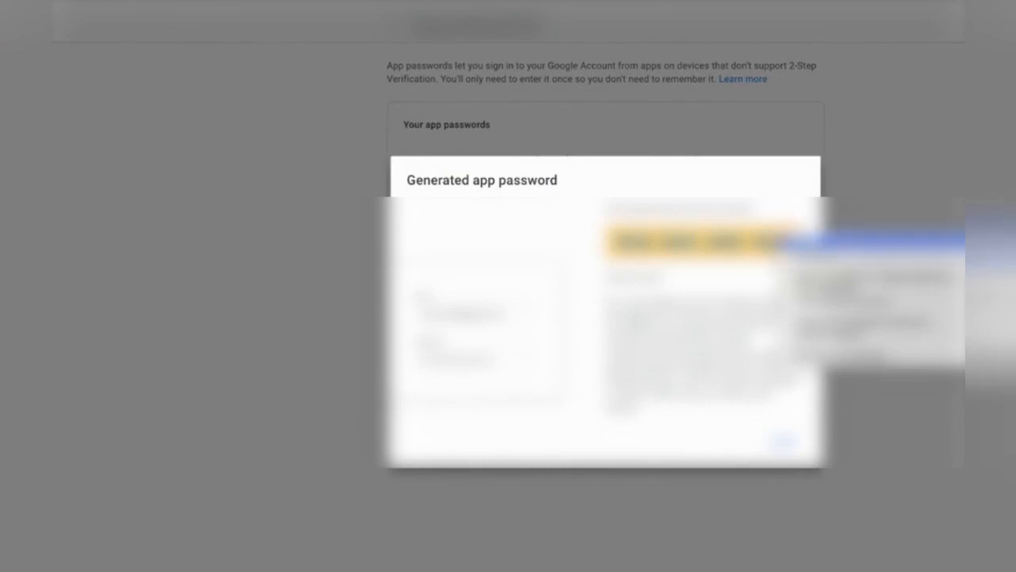
left_click(808, 241)
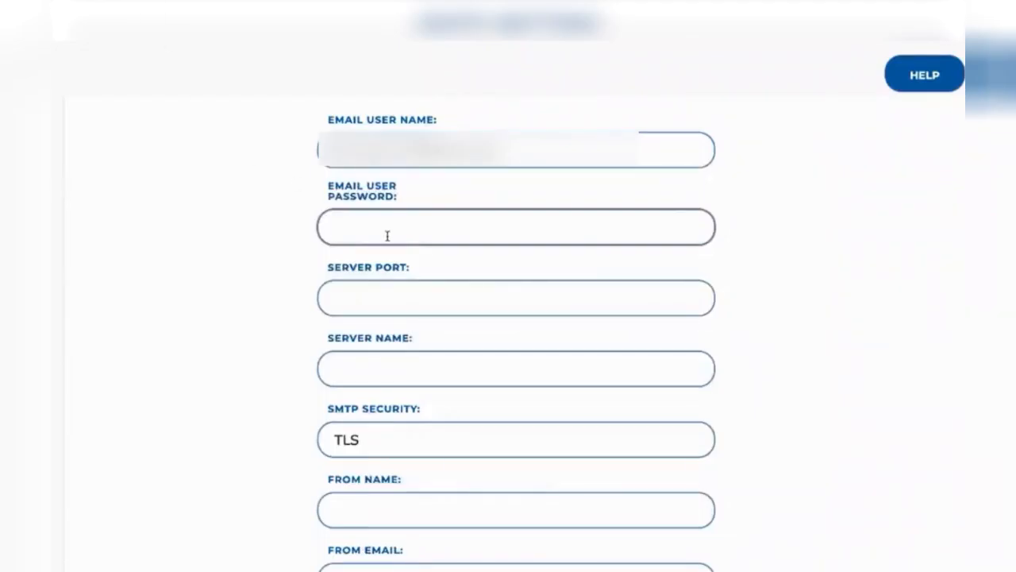
key("ctrl+v")
Consult the Gmail SMTP help for the port options and set the server port to 465
left_click(951, 79)
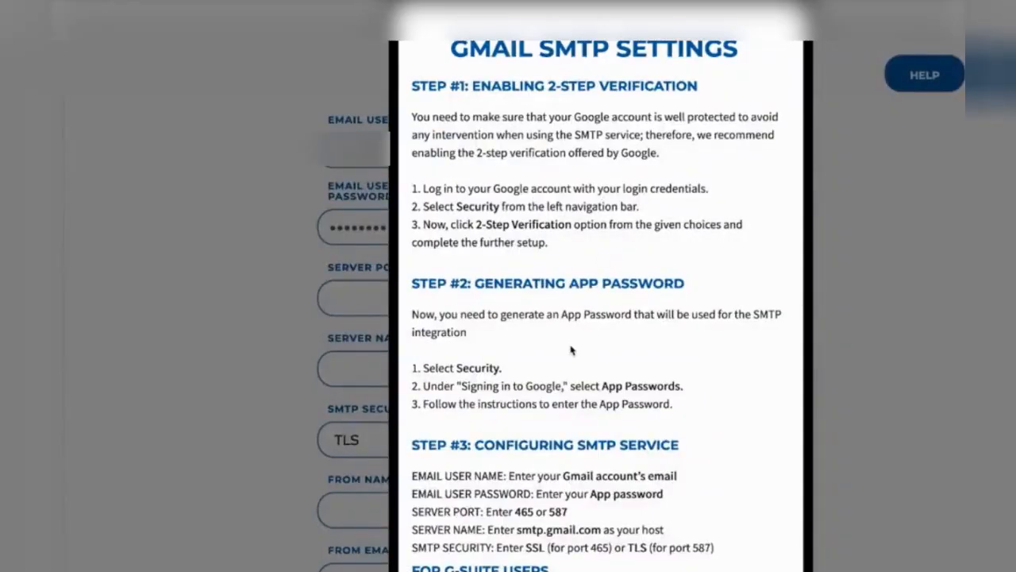
scroll(572, 349, "down", 1)
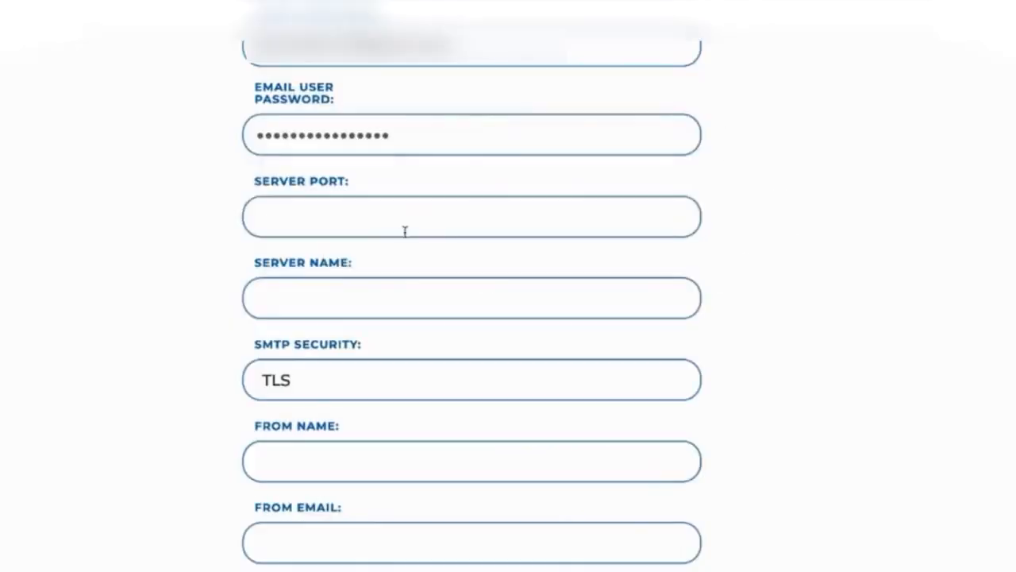
left_click(408, 222)
type("465")
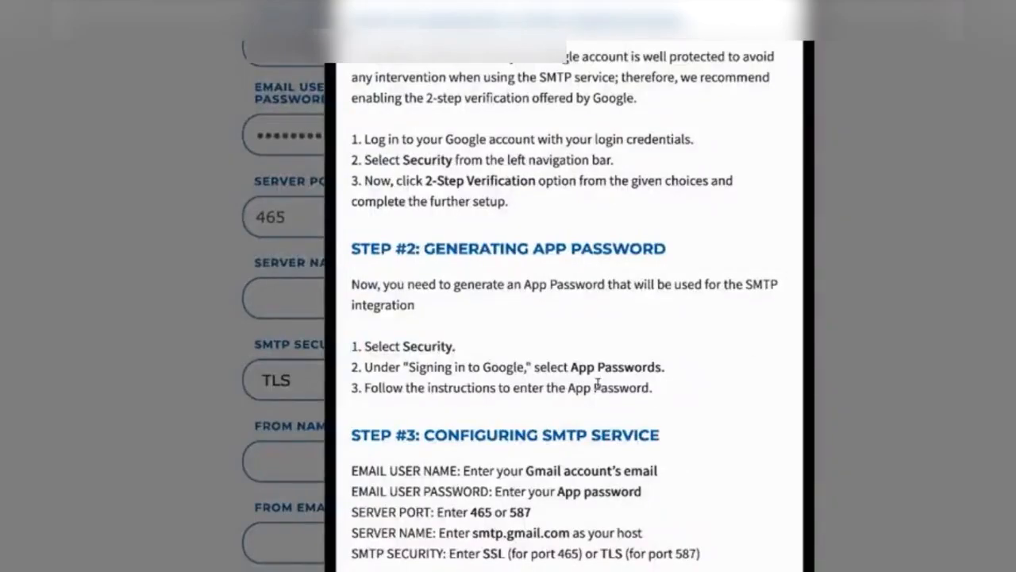
Copy smtp.gmail.com from the Gmail SMTP help instructions and paste it as the server name
scroll(598, 385, "down", 1)
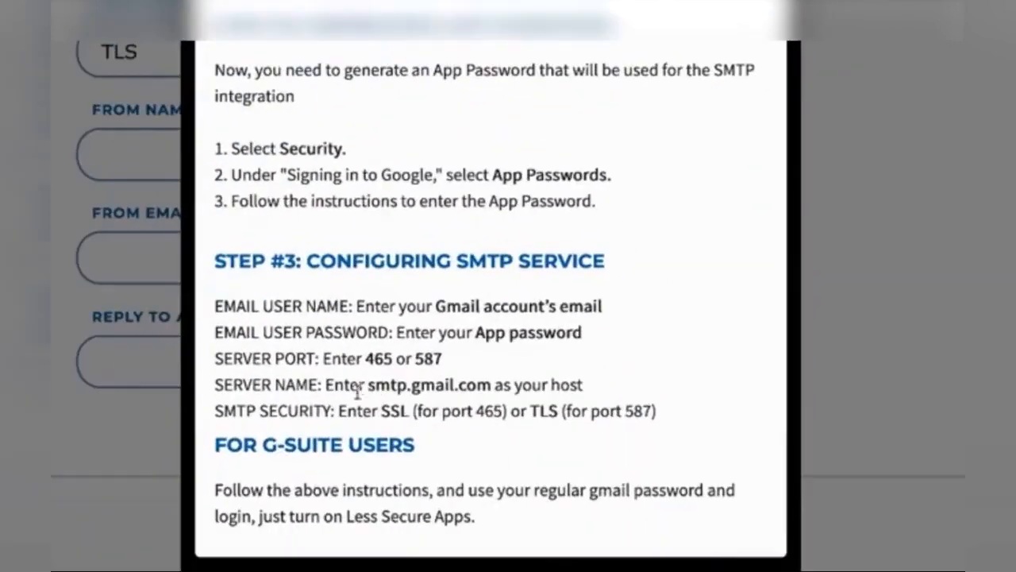
left_click_drag(368, 384, 490, 384)
right_click(464, 380)
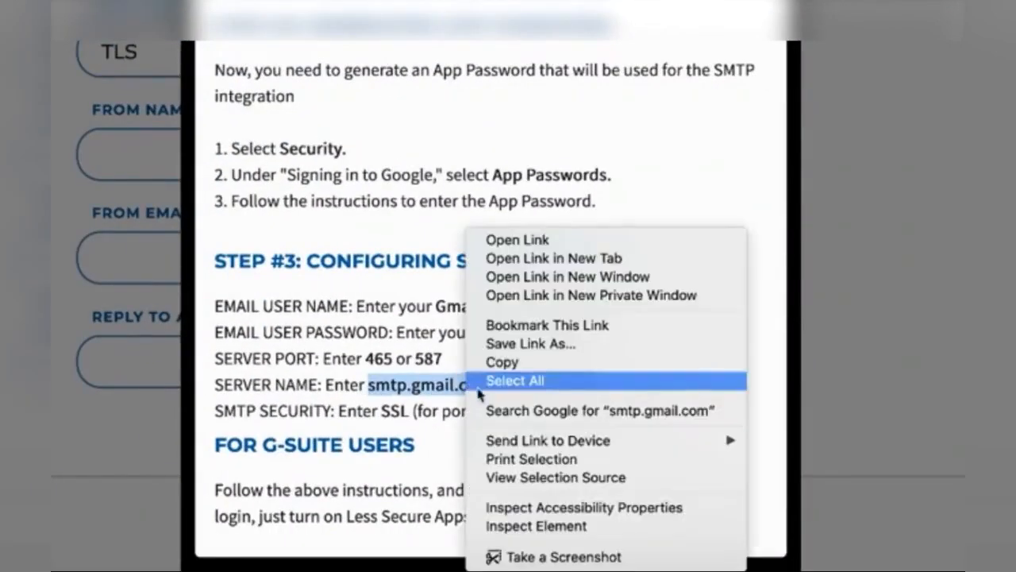
left_click(548, 362)
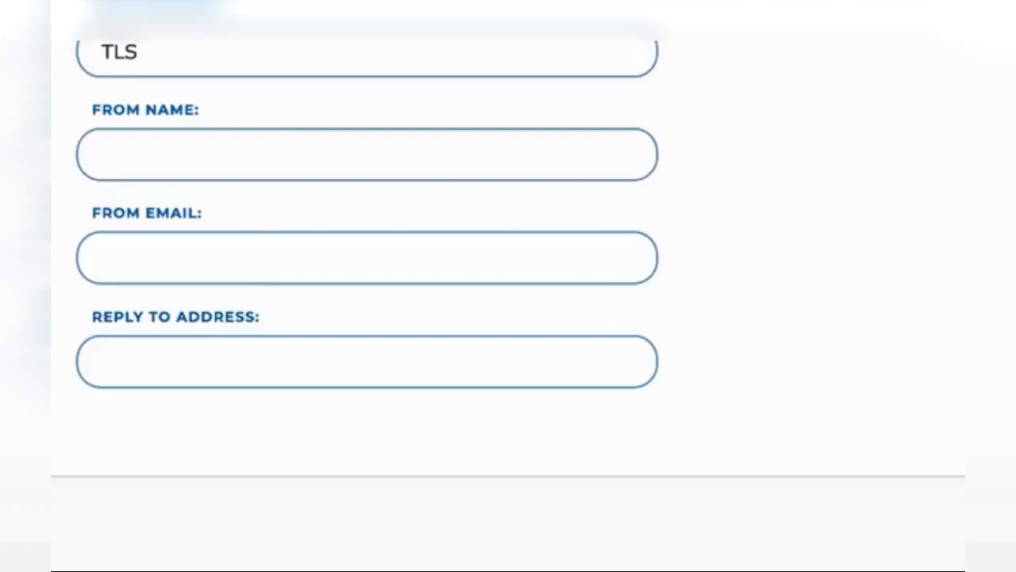
left_click(411, 108)
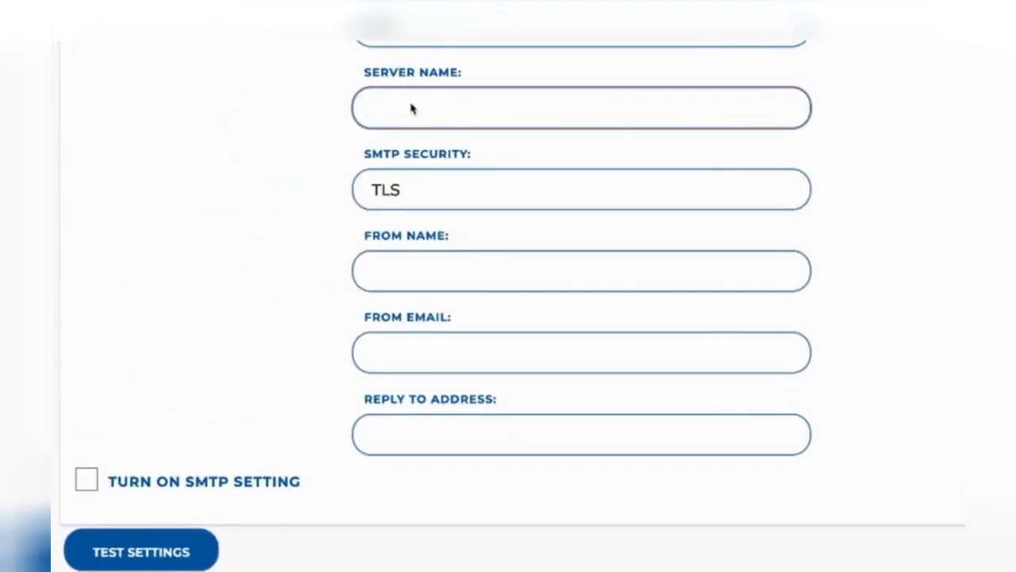
right_click(414, 107)
left_click(477, 196)
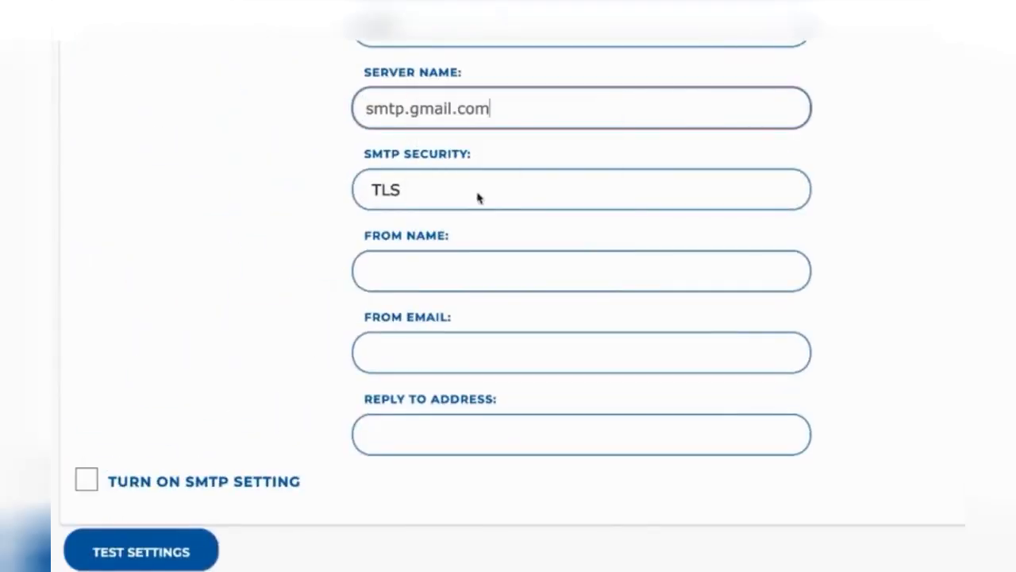
Set the SMTP security to SSL
left_click(456, 196)
left_click(457, 195)
left_click(457, 196)
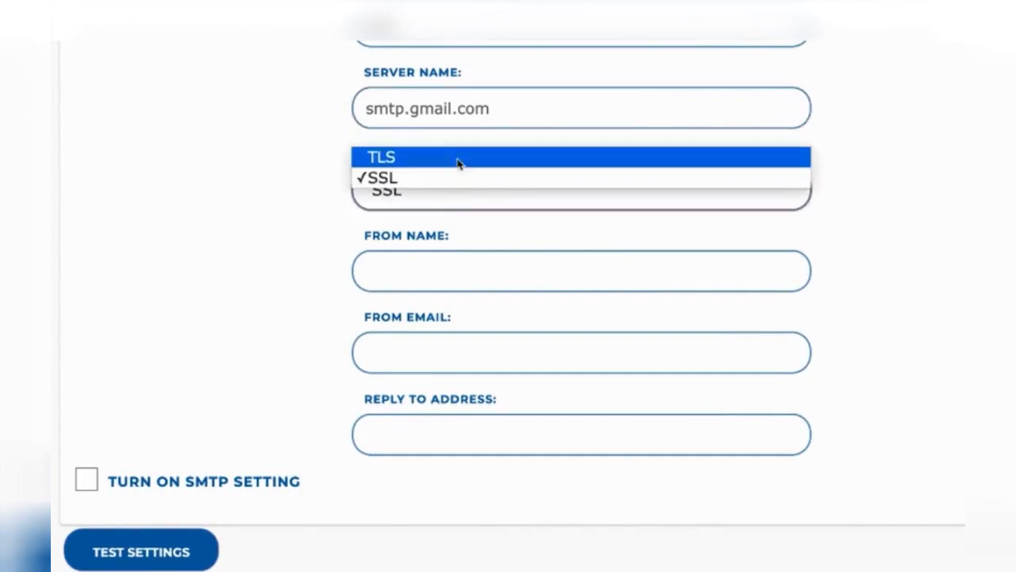
left_click(285, 199)
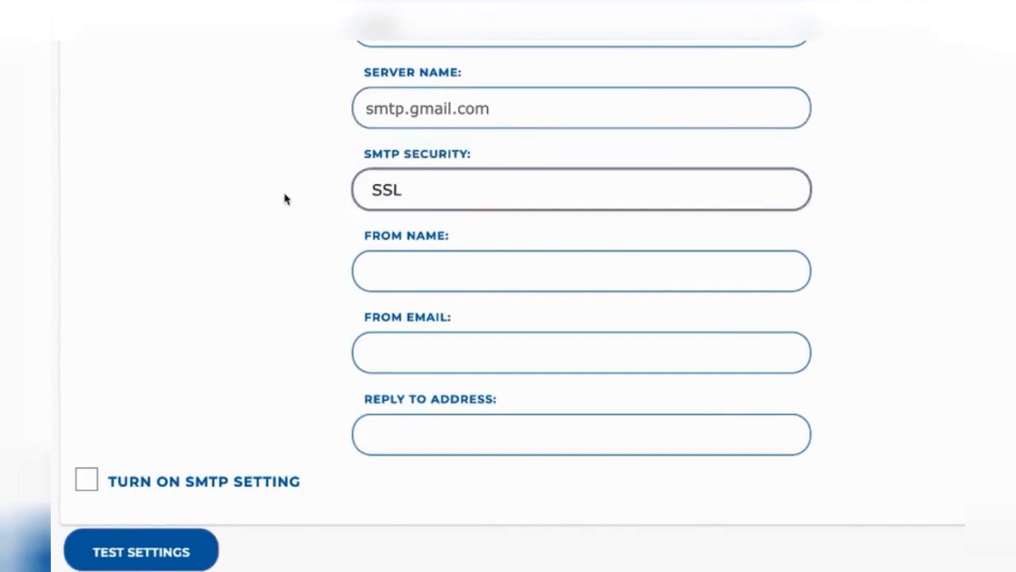
Enter "Your Name Here" as the From Name
scroll(835, 230, "down", 1)
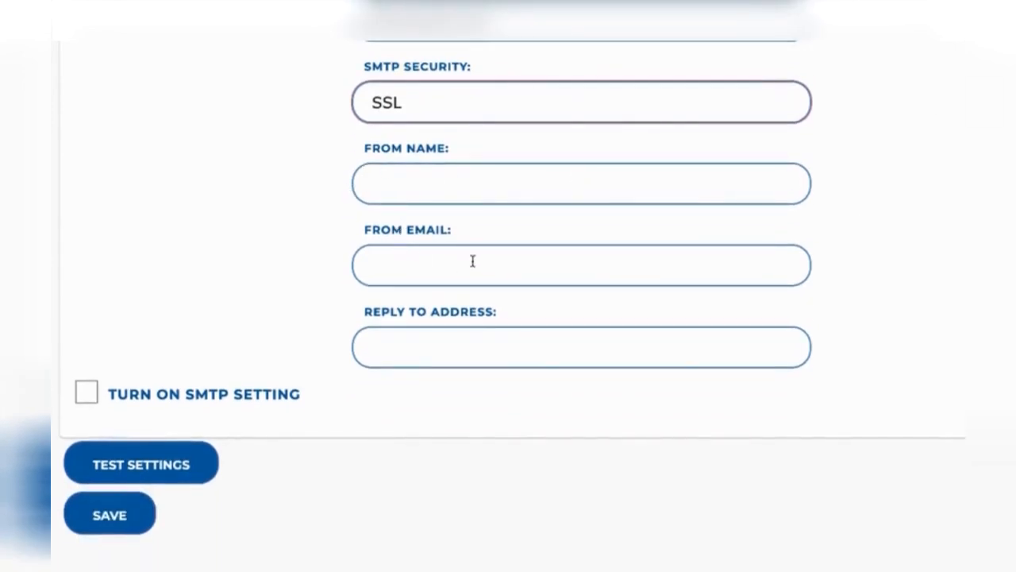
scroll(239, 274, "up", 1)
scroll(238, 274, "up", 1)
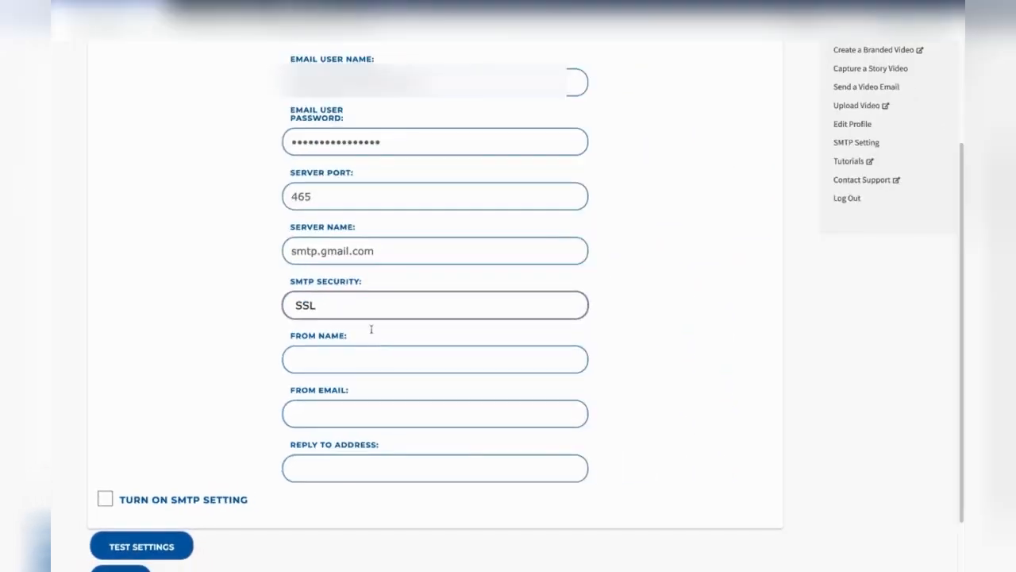
left_click(354, 354)
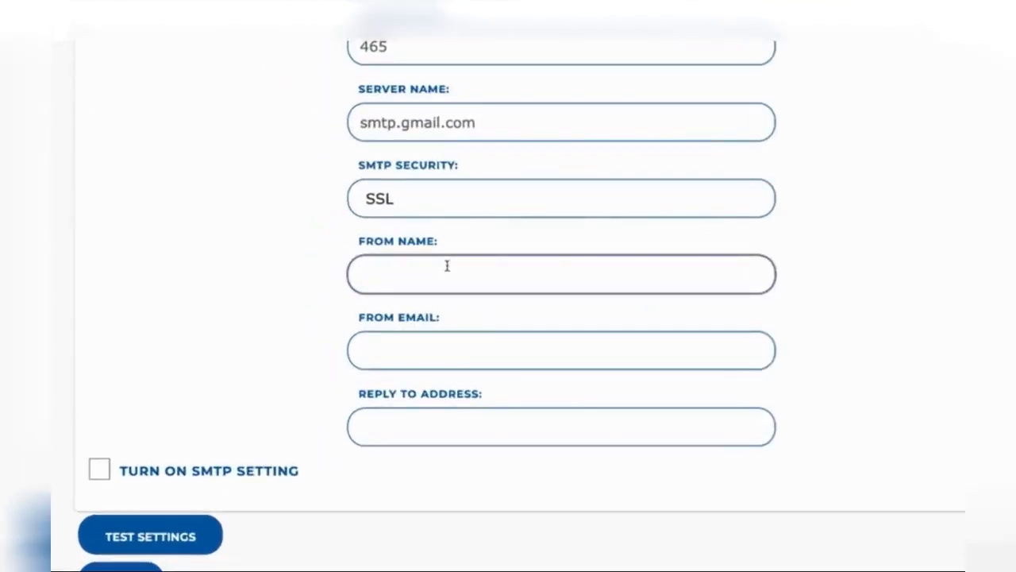
type("Your Name Her")
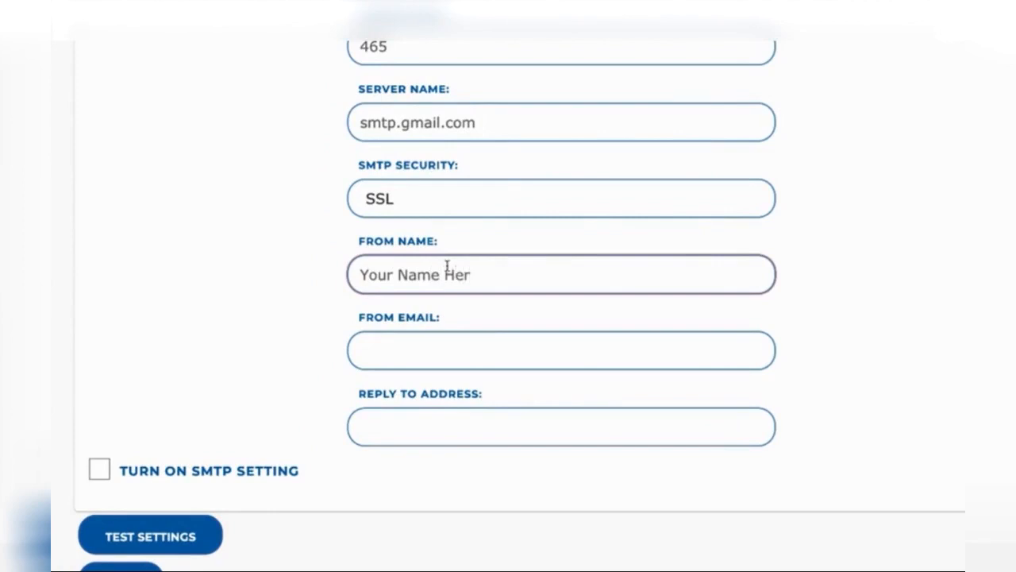
type("e")
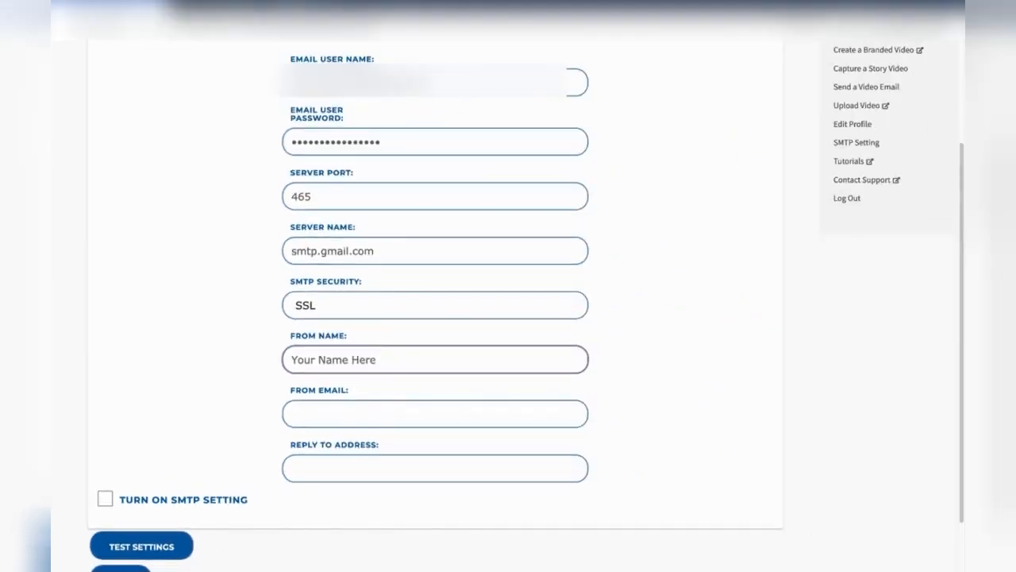
Copy the Gmail address from the email user name into the From Email field
left_click_drag(429, 83, 279, 83)
left_click(357, 413)
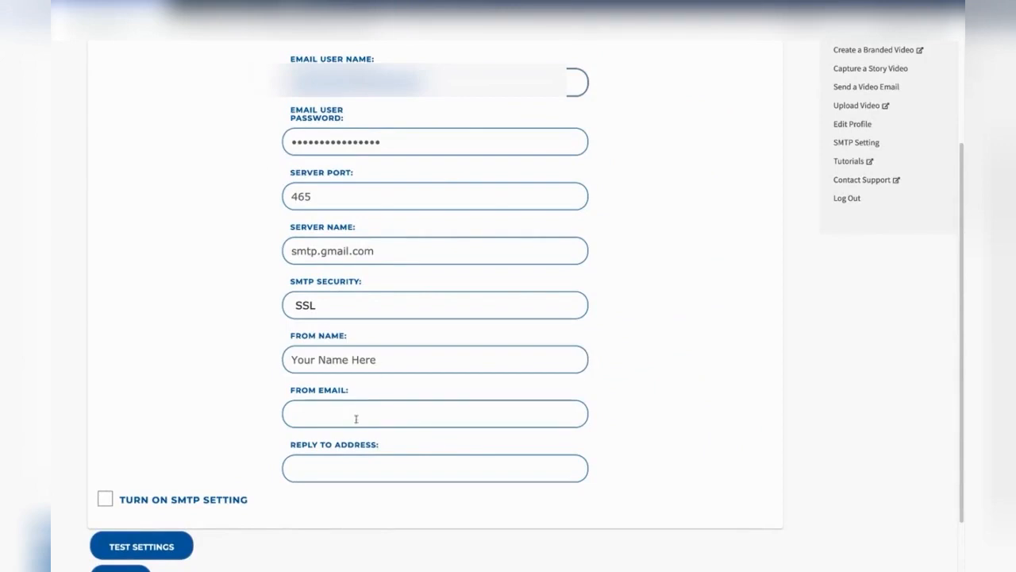
key("ctrl+v")
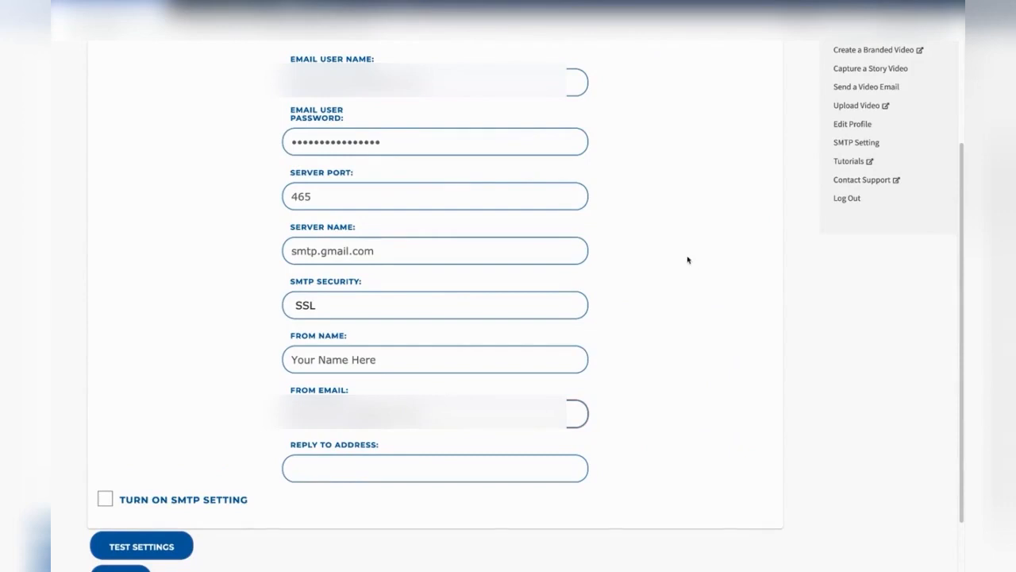
scroll(742, 317, "up", 3)
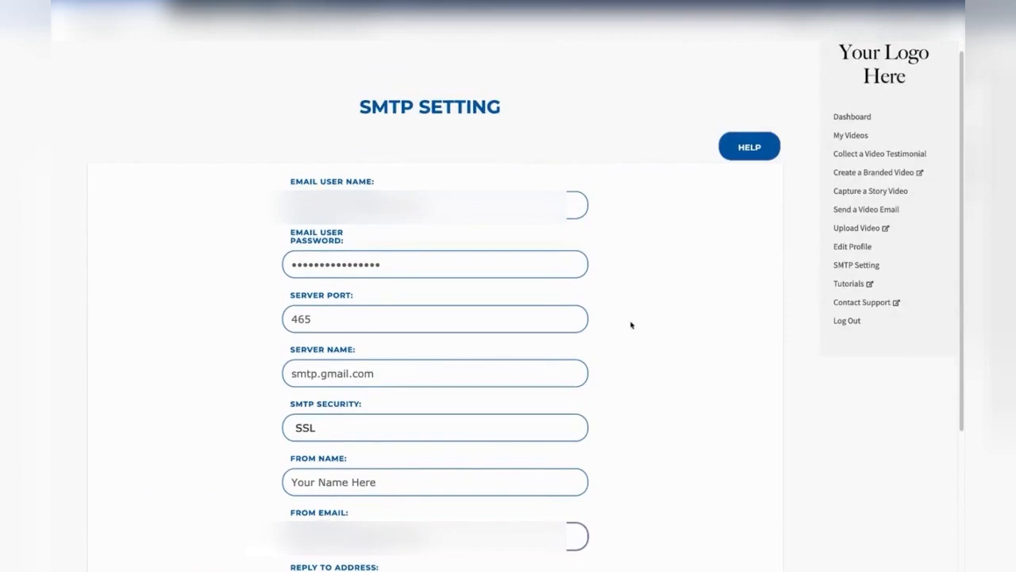
scroll(626, 319, "down", 2)
scroll(626, 286, "down", 3)
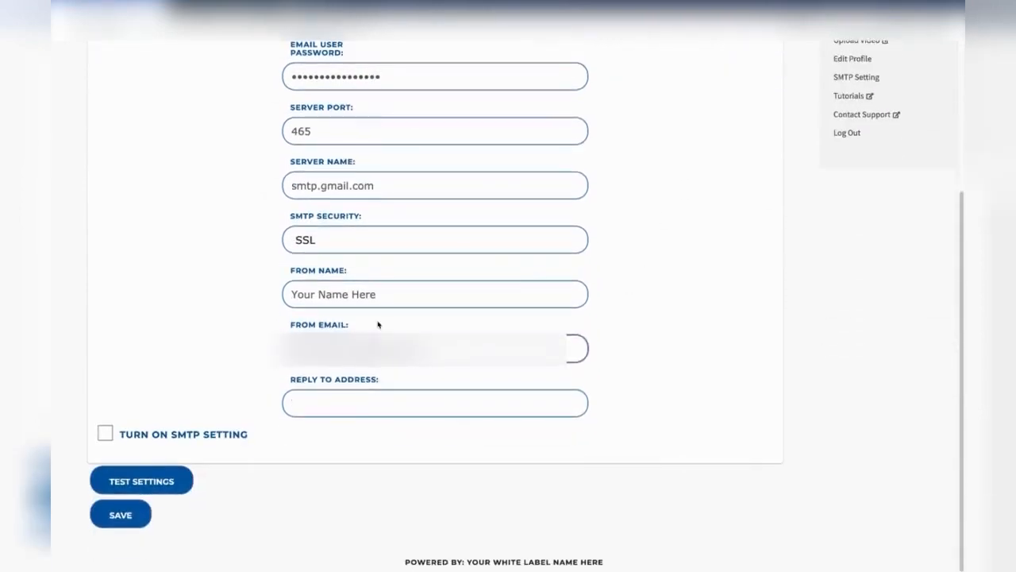
Copy the From Email address into the Reply To Address field
left_click(371, 399)
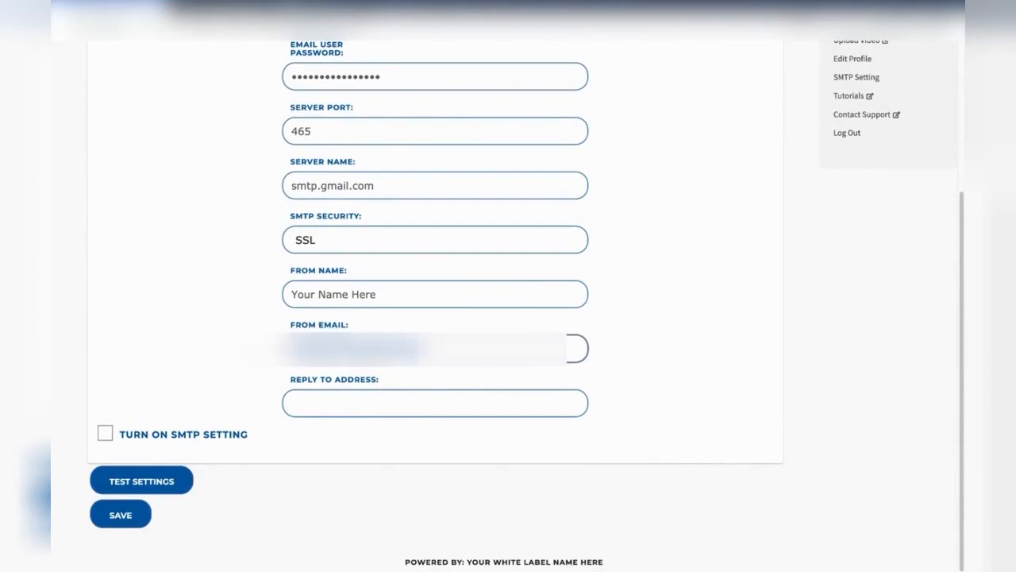
left_click(348, 402)
key("super+v")
scroll(556, 409, "up", 1)
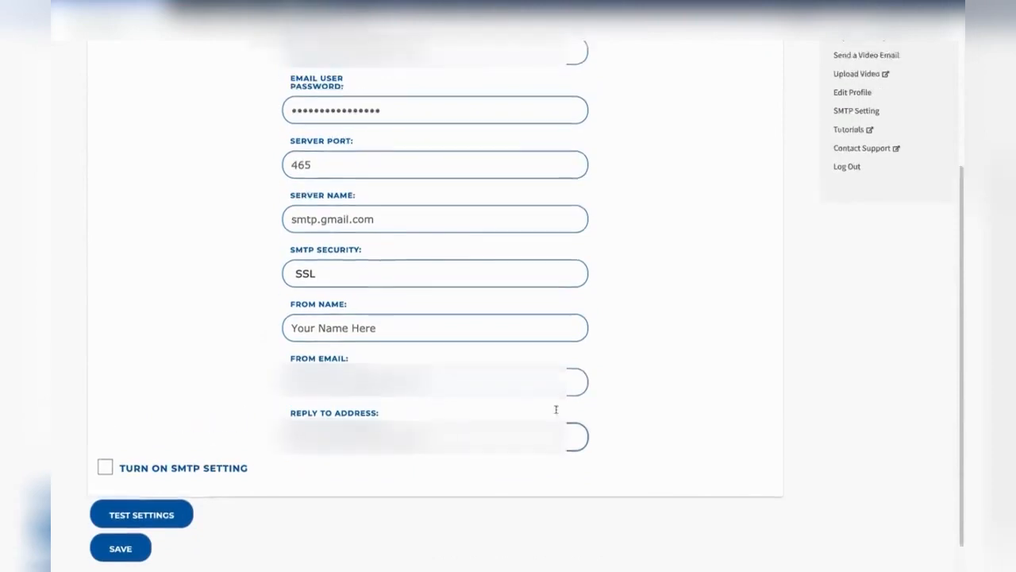
Switch to the Google Account page, close the generated app password dialog and leave App passwords
scroll(556, 409, "up", 2)
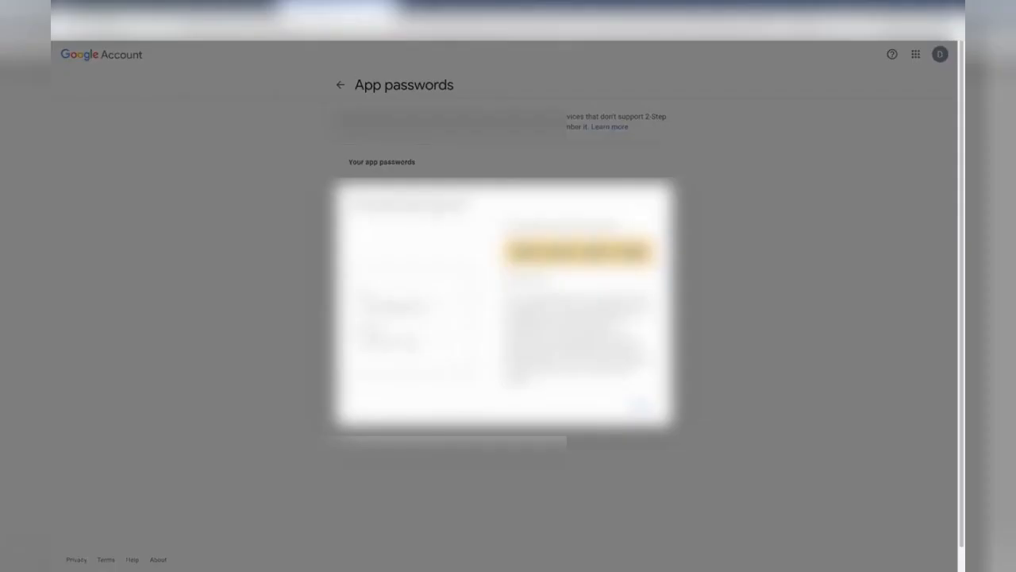
left_click(648, 410)
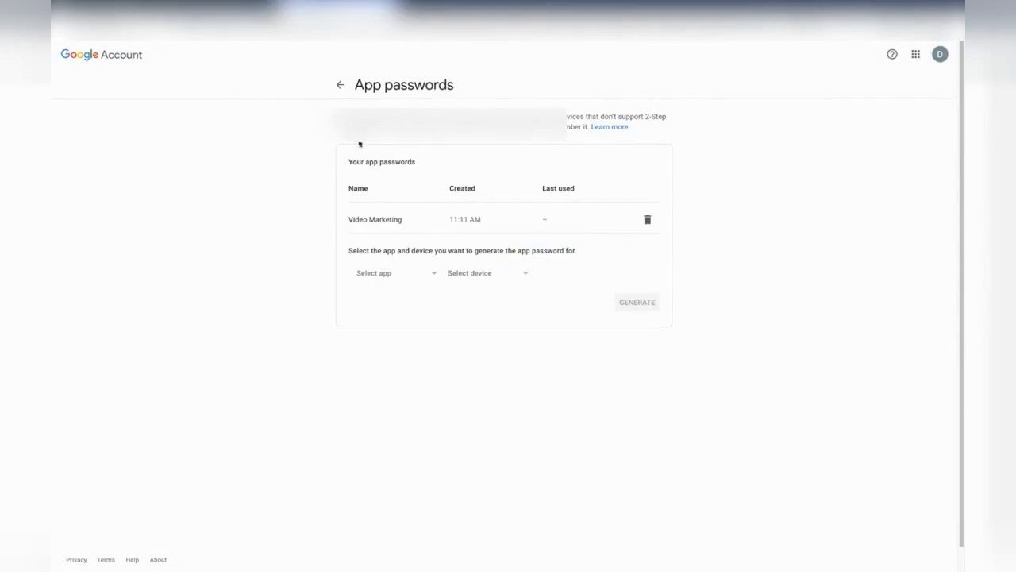
left_click(340, 85)
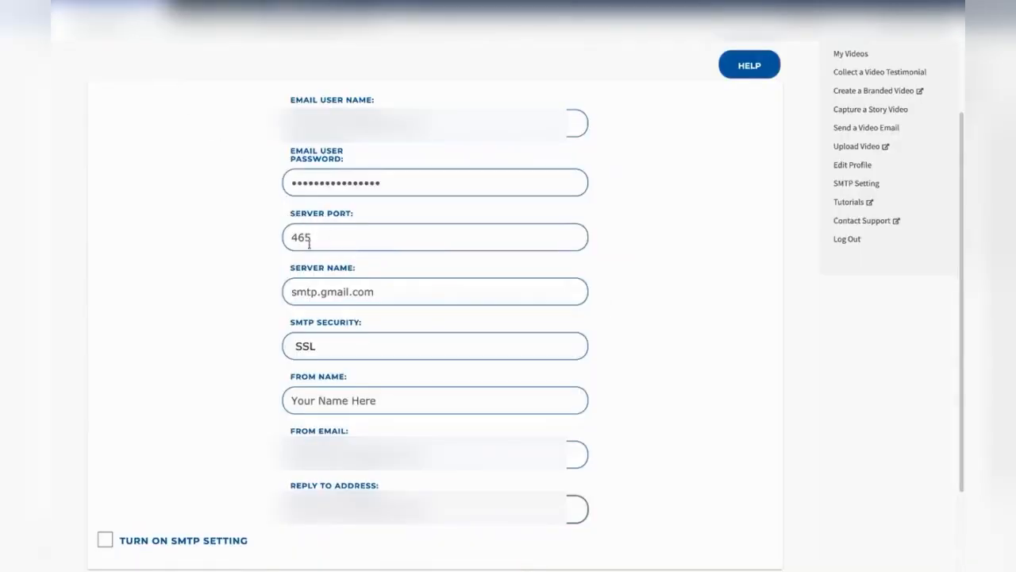
Return to the SMTP Setting page and check the Gmail SMTP help instructions against the entered settings
left_click(750, 65)
scroll(451, 455, "down", 1)
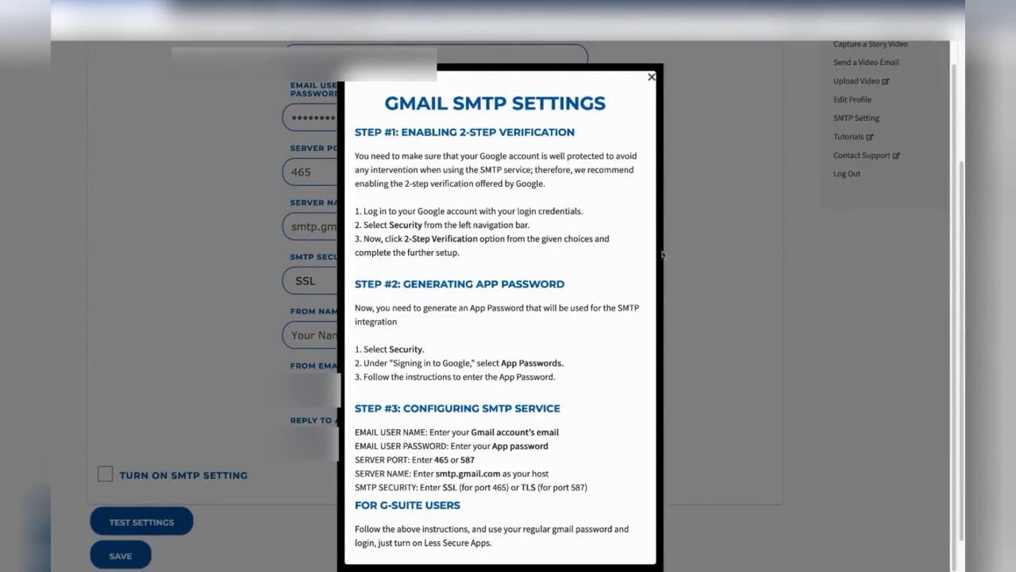
left_click(650, 78)
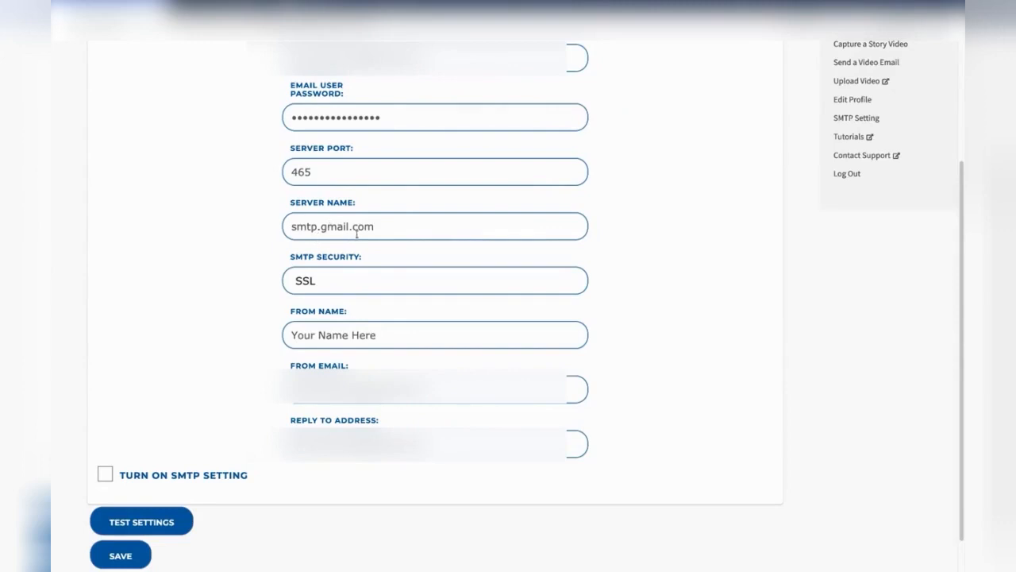
Test the SMTP settings, turn on the SMTP setting and save the configuration
scroll(164, 389, "down", 1)
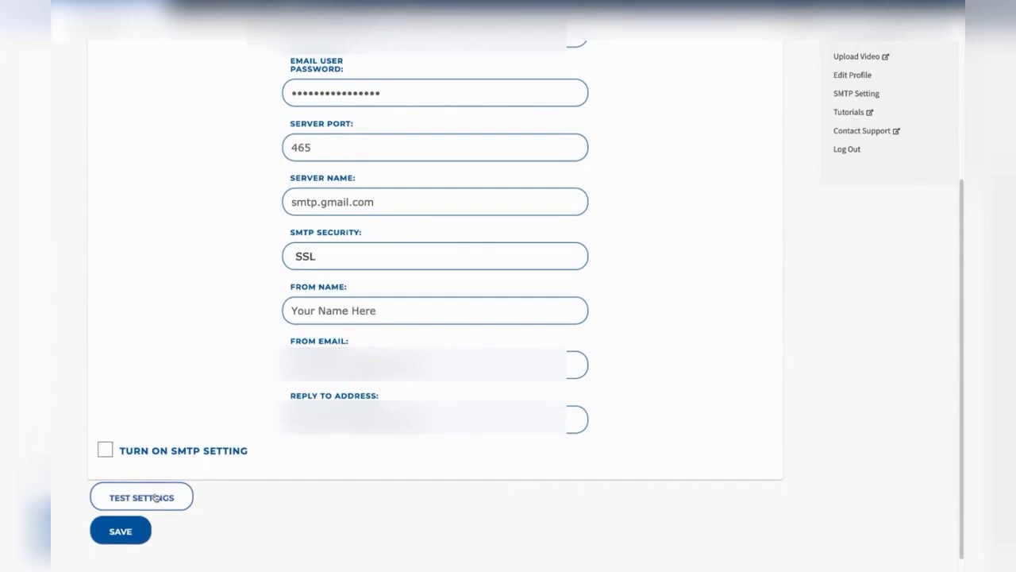
left_click(156, 497)
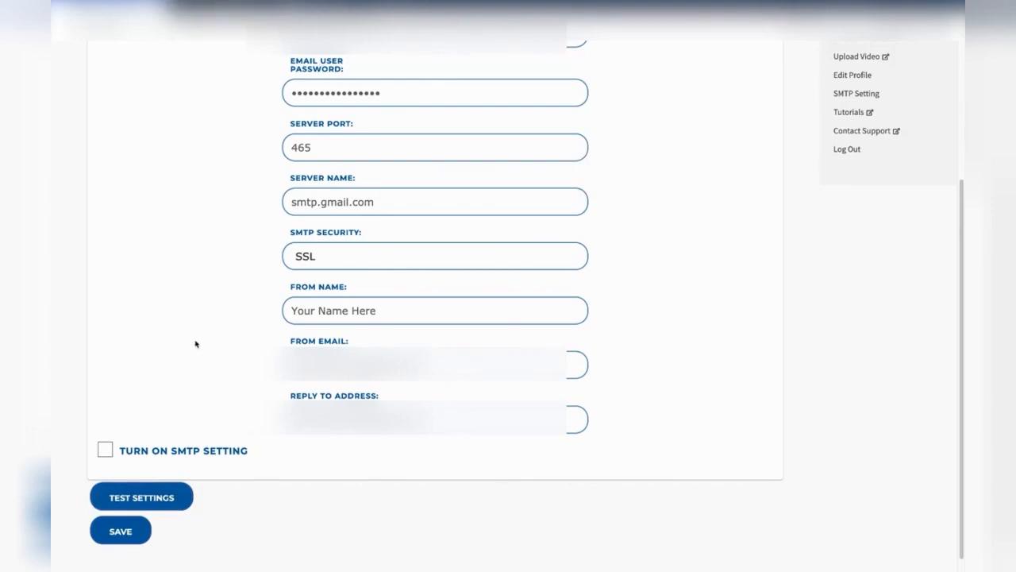
left_click(105, 453)
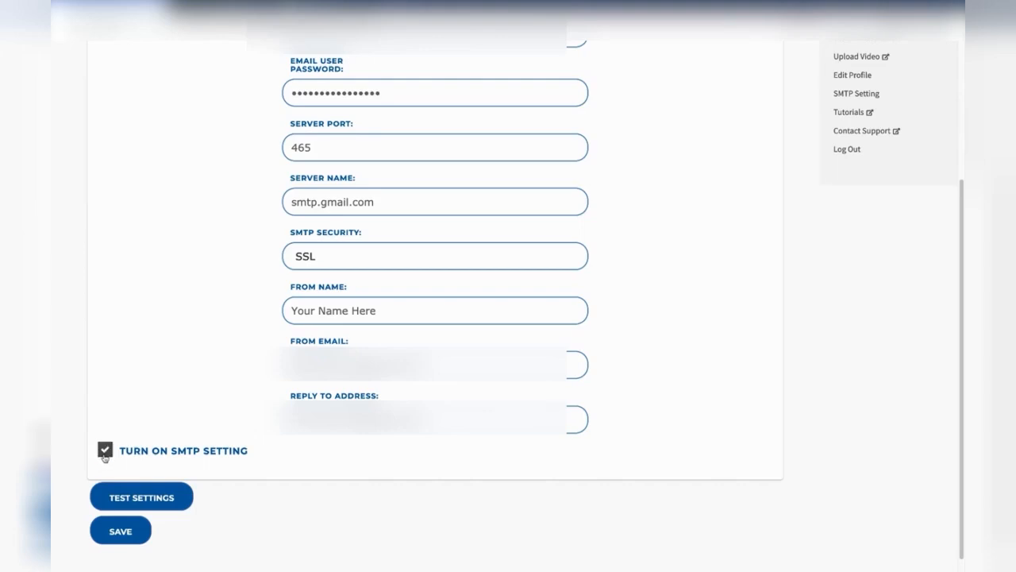
left_click(121, 530)
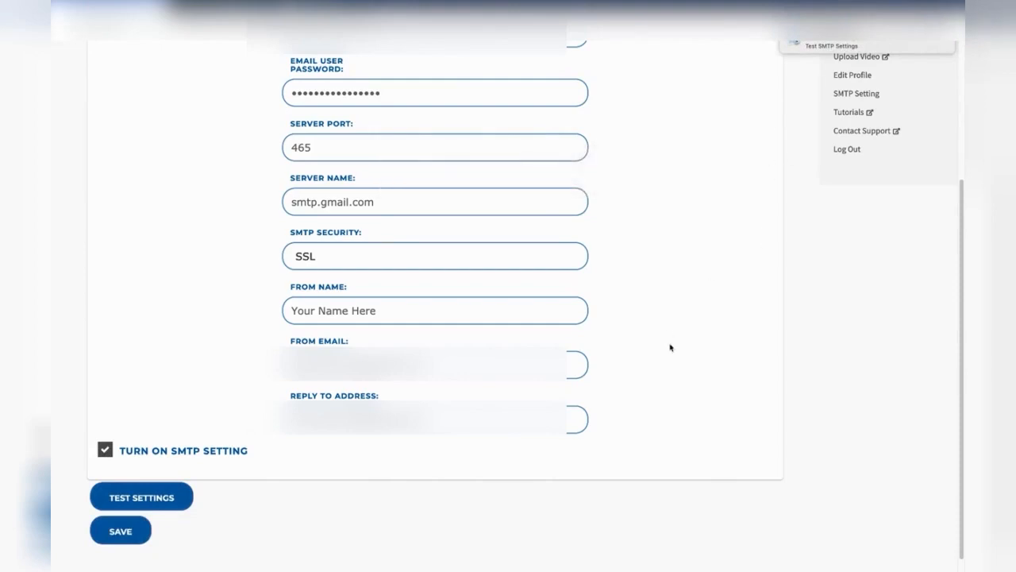
Reopen the Gmail SMTP help to review its setup instructions, including those for G-Suite users, and close it
scroll(671, 347, "up", 2)
scroll(679, 349, "up", 1)
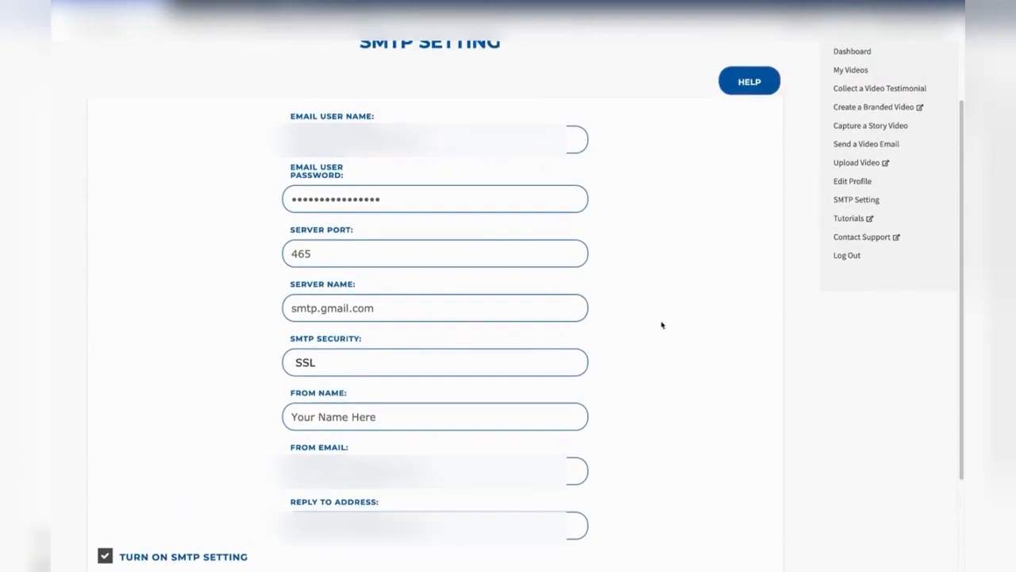
left_click(763, 88)
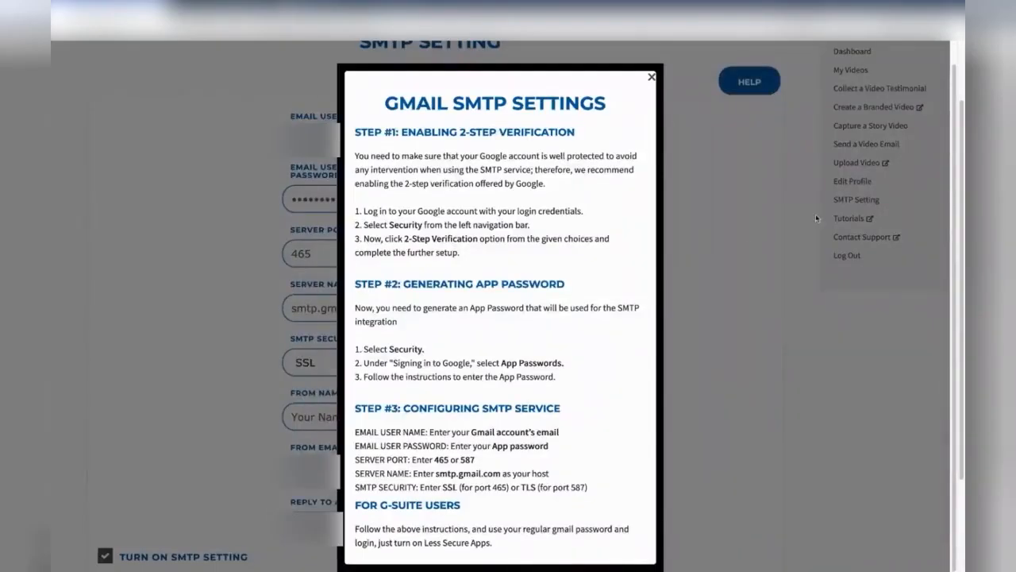
left_click(649, 77)
left_click(748, 84)
left_click(651, 76)
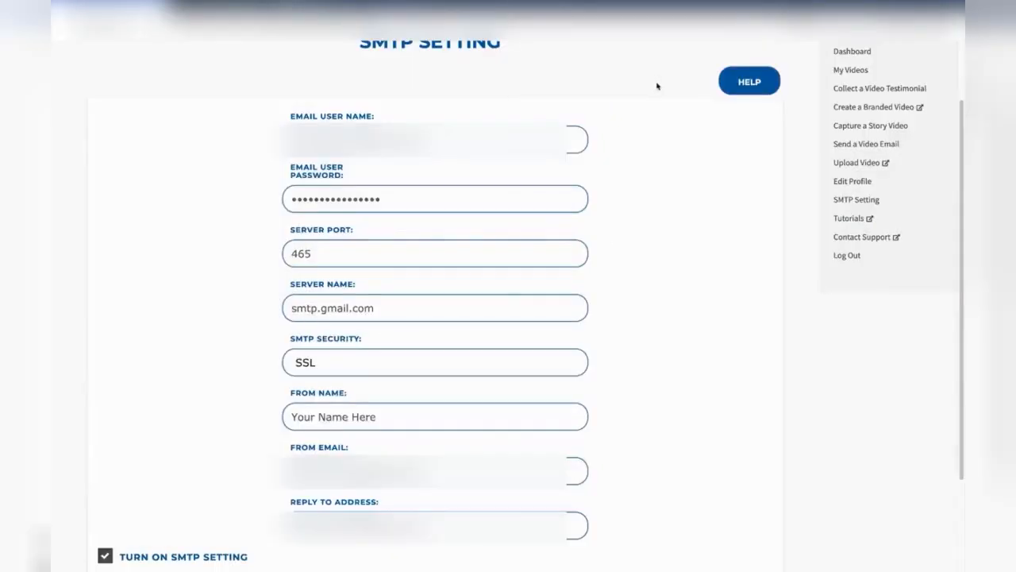